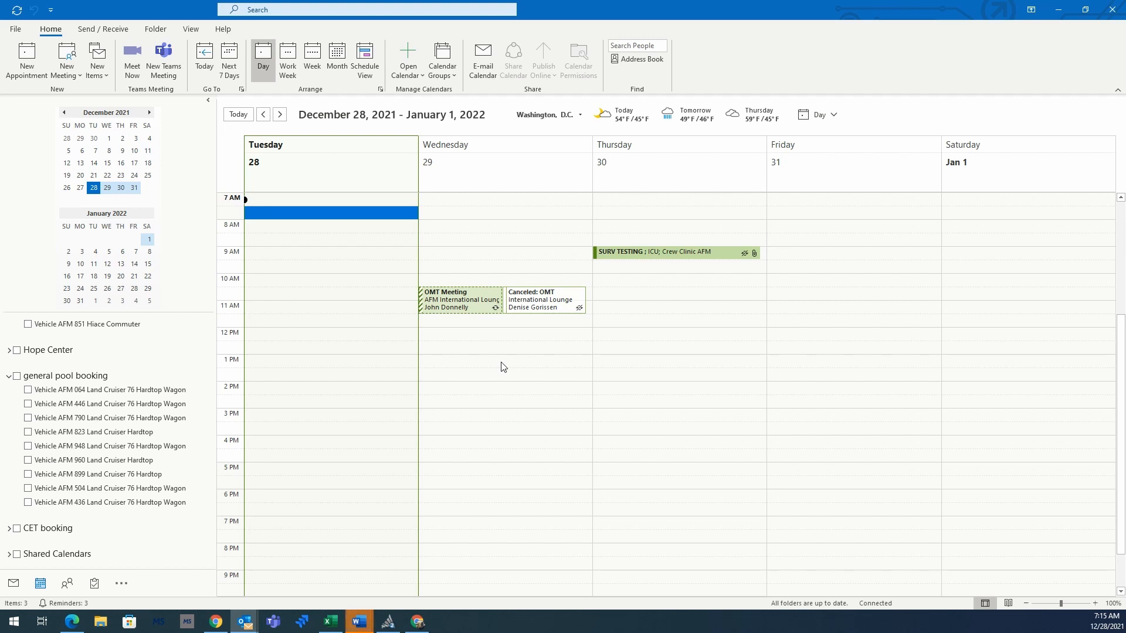
Step: Show the Calendar Groups options on the Home ribbon
left_click(446, 65)
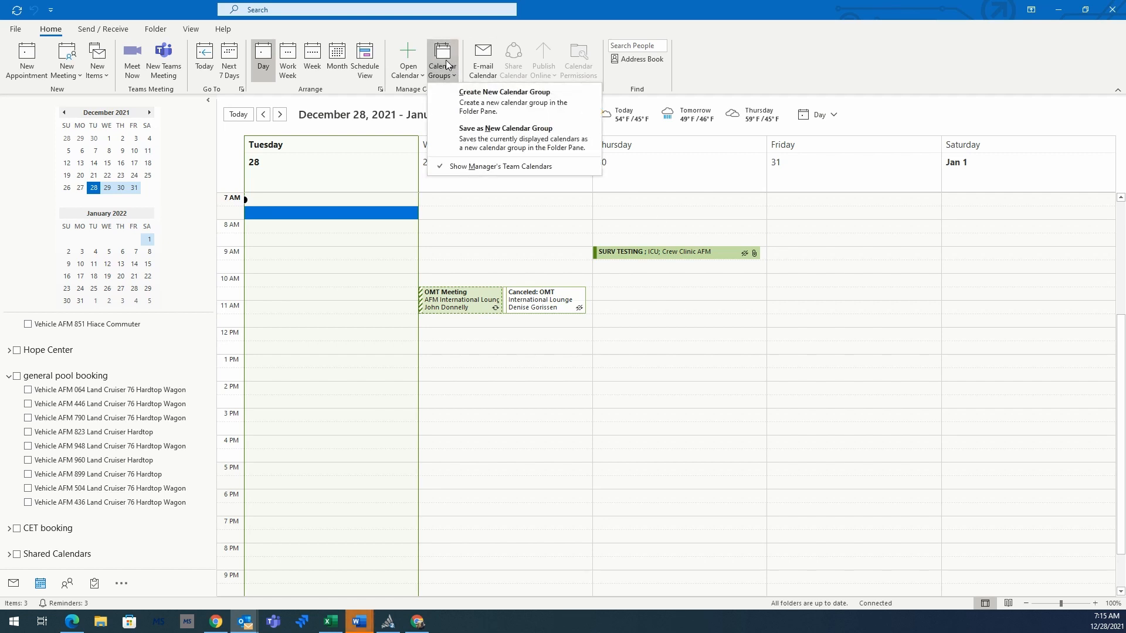
Step: Create a new calendar group named Vehicles
left_click(483, 101)
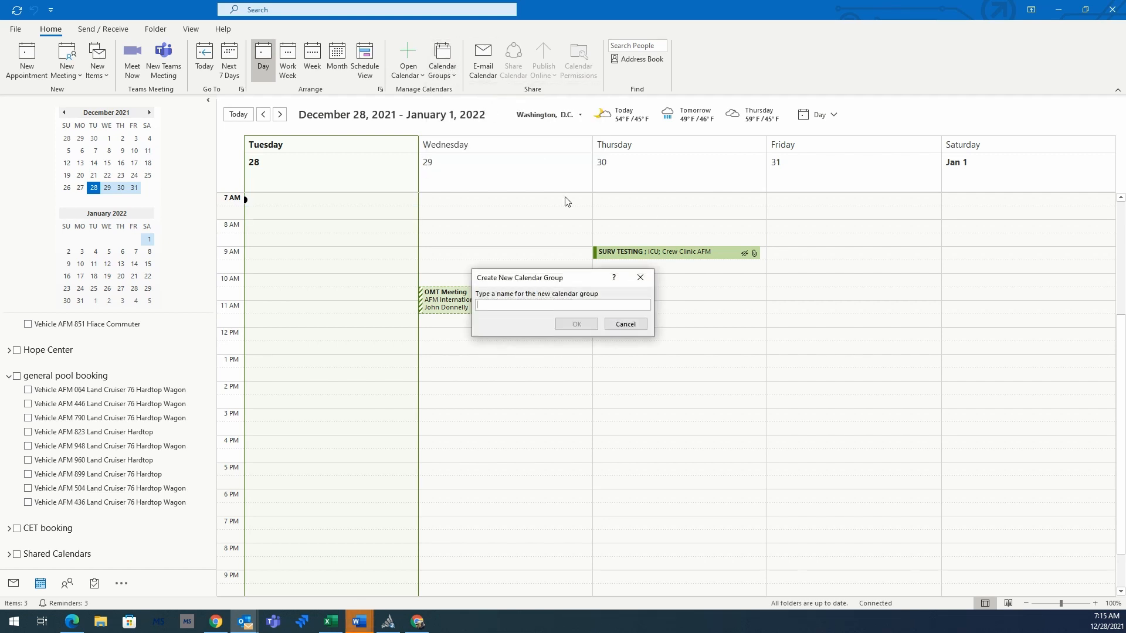
type("Vehicles")
key("Return")
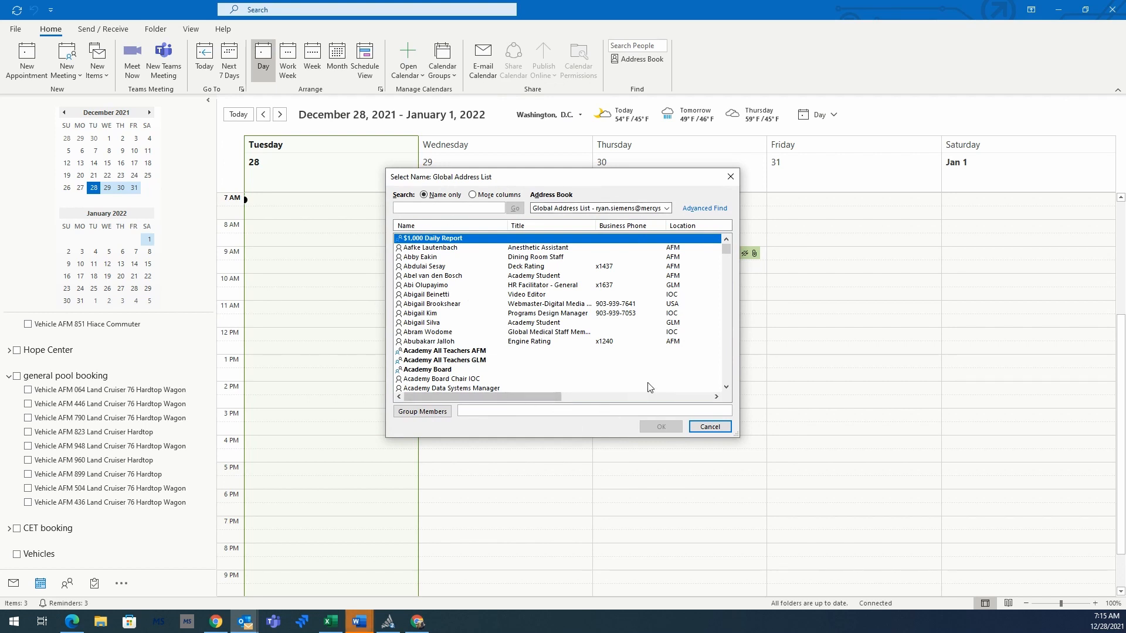
Step: Switch the Select Name list to the All Equipment address book and browse its resources
left_click(667, 209)
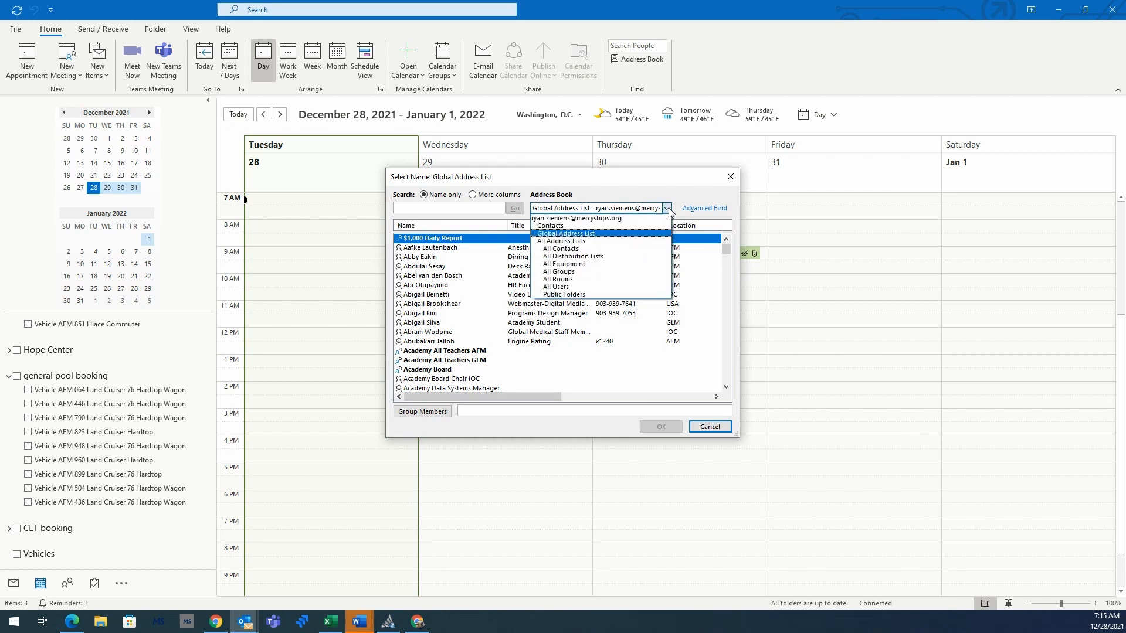
left_click(562, 265)
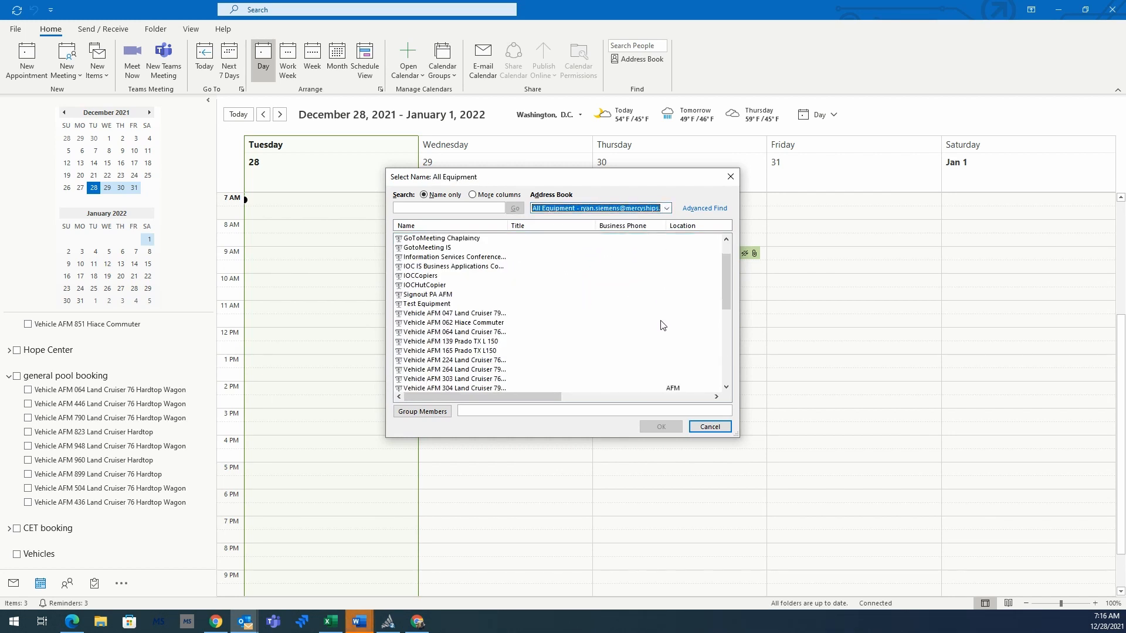
scroll(662, 325, "down", 3)
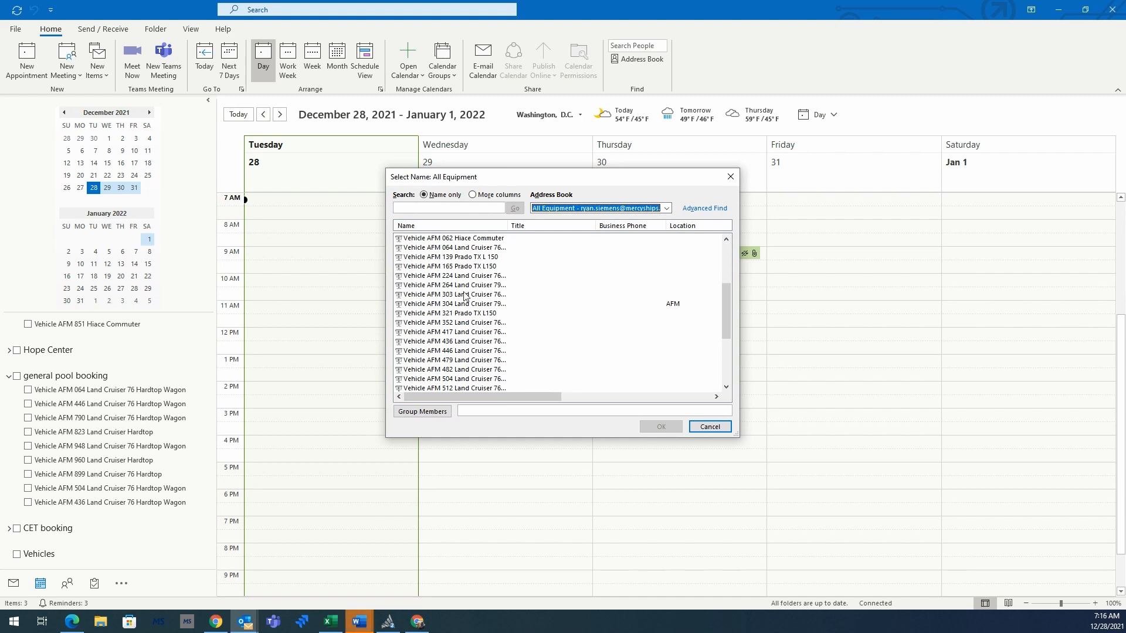
scroll(492, 312, "down", 4)
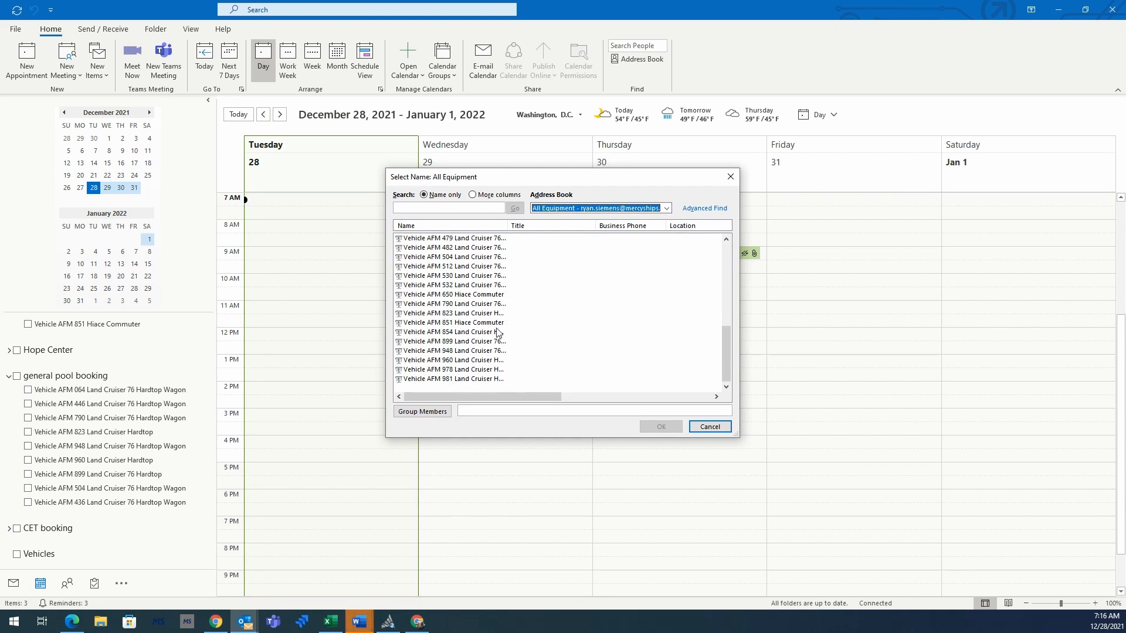
scroll(597, 319, "up", 1)
scroll(597, 319, "up", 8)
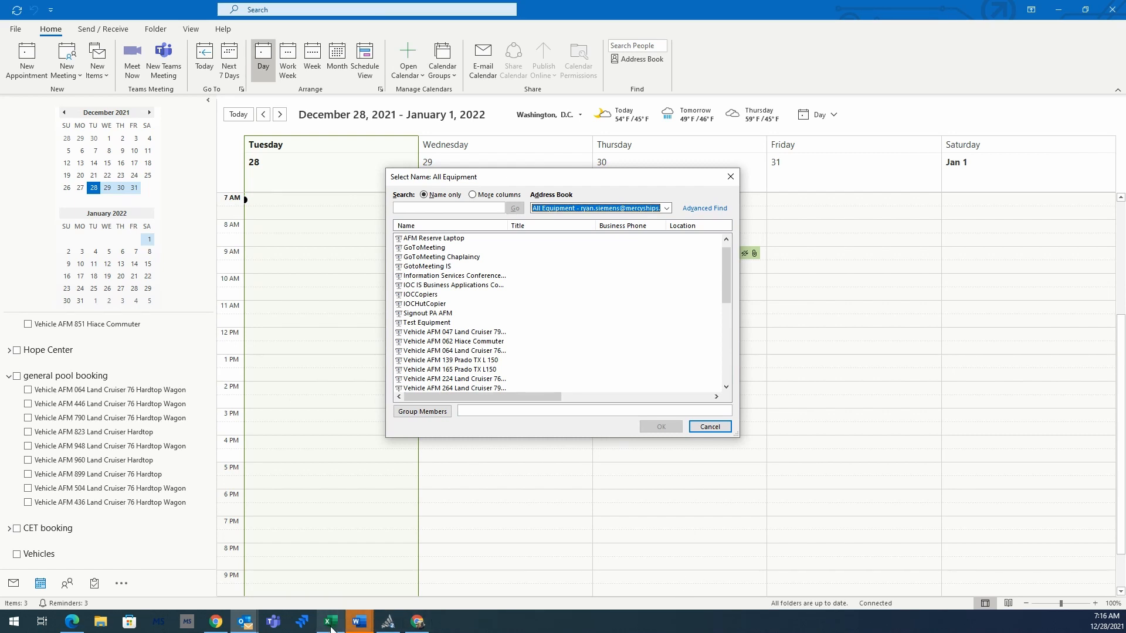
mouse_move(332, 628)
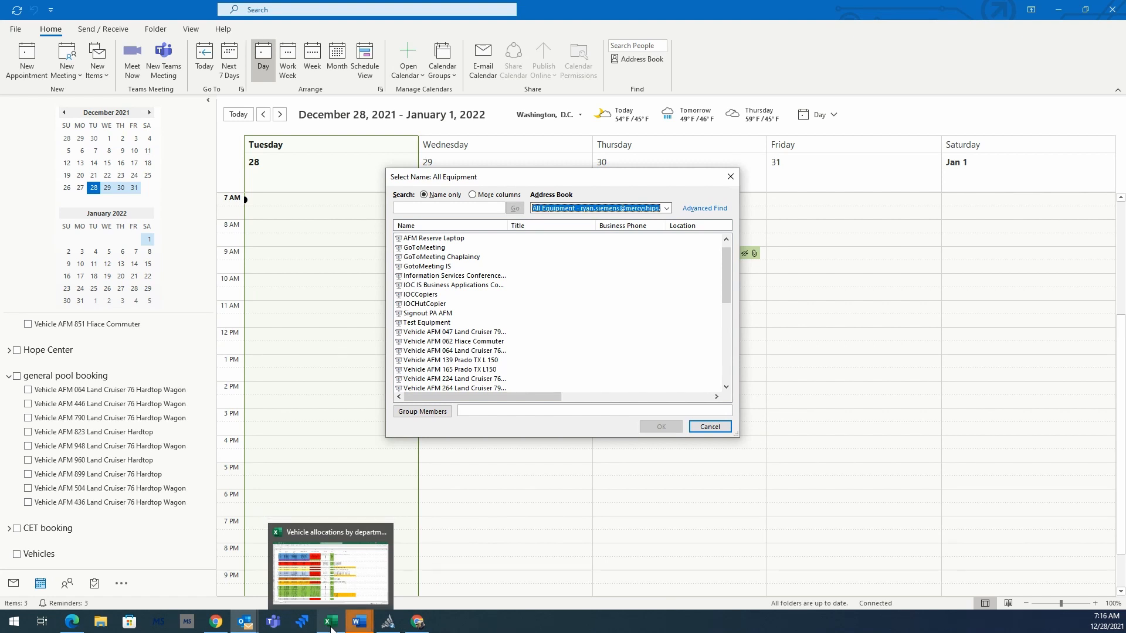
left_click(331, 626)
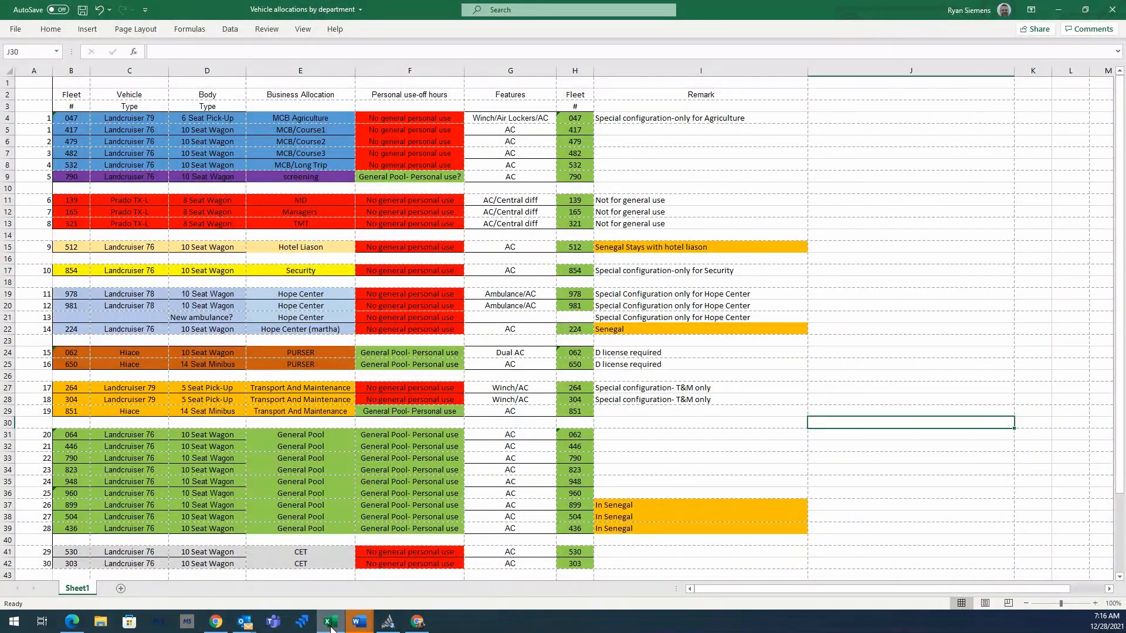
left_click(332, 626)
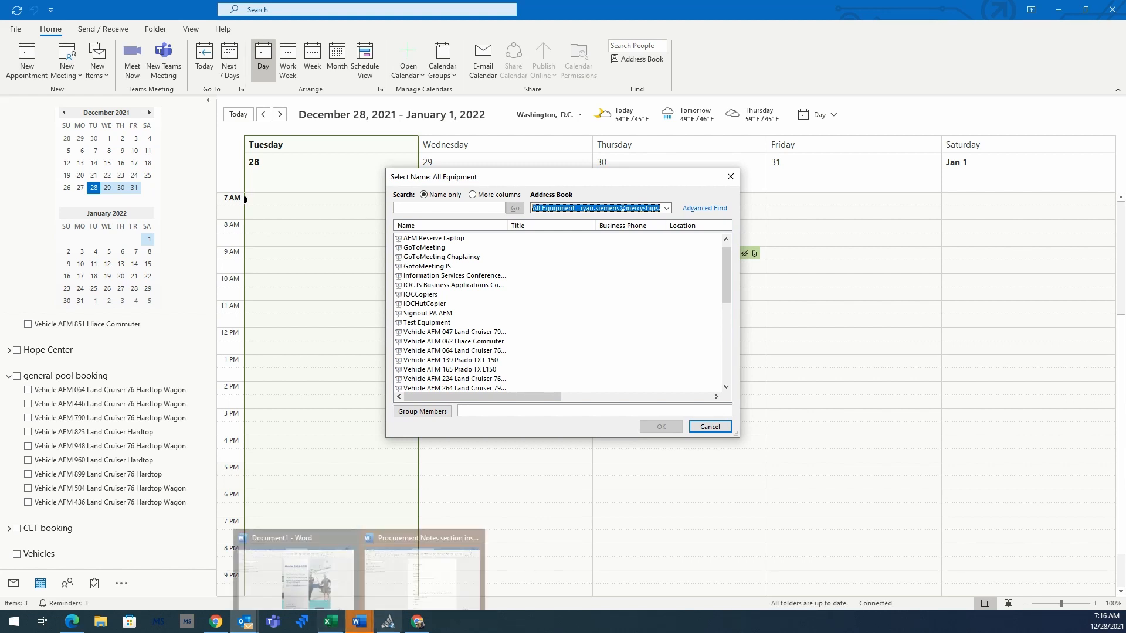
Step: Add vehicles AFM 417, 436, 446 and 479 as group members
scroll(635, 295, "down", 2)
scroll(631, 296, "down", 2)
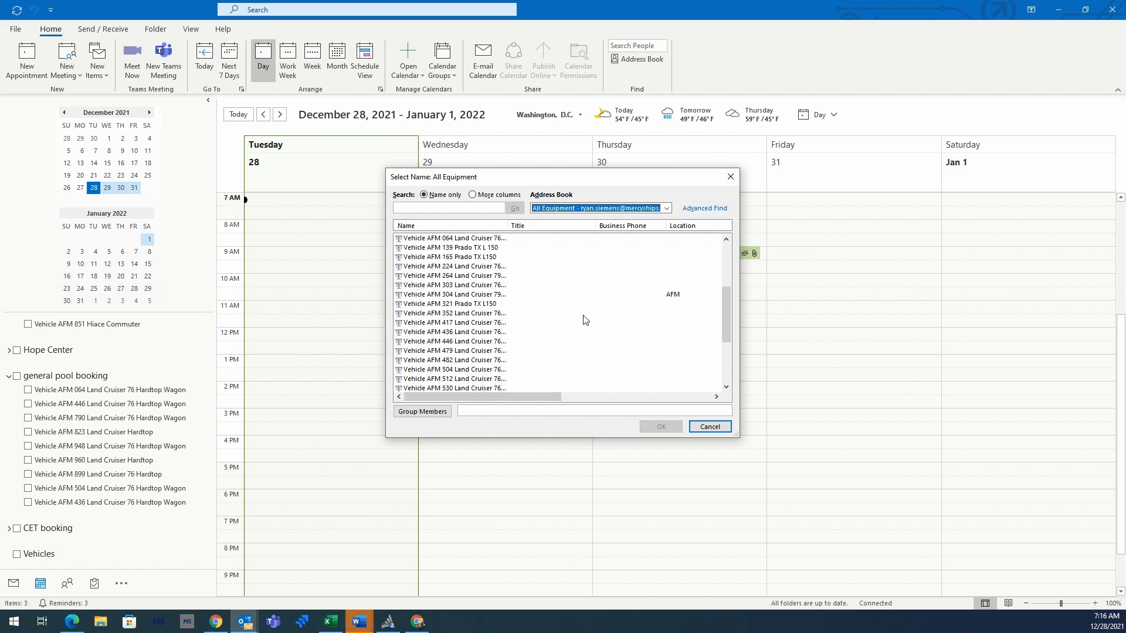
left_click(425, 323)
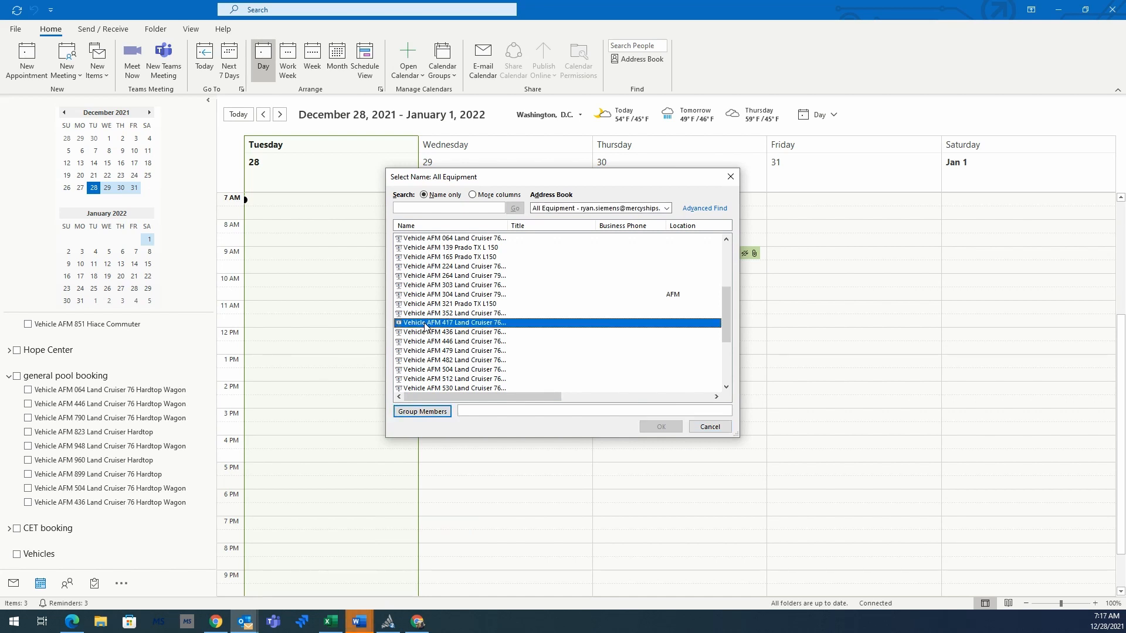
left_click(426, 411)
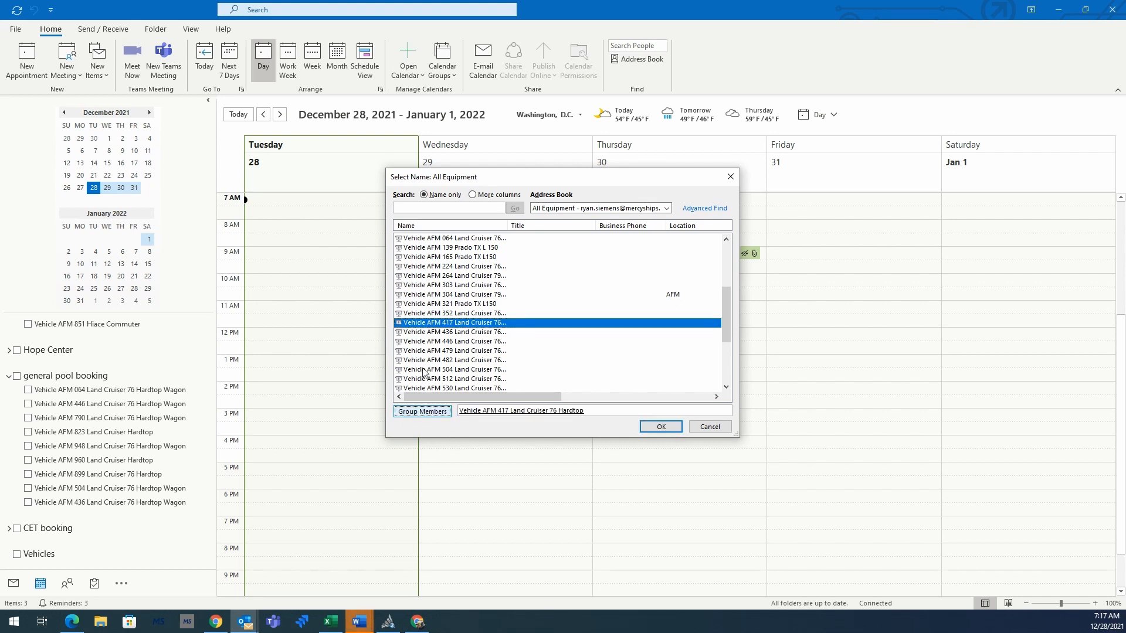
left_click(422, 332)
left_click(422, 411)
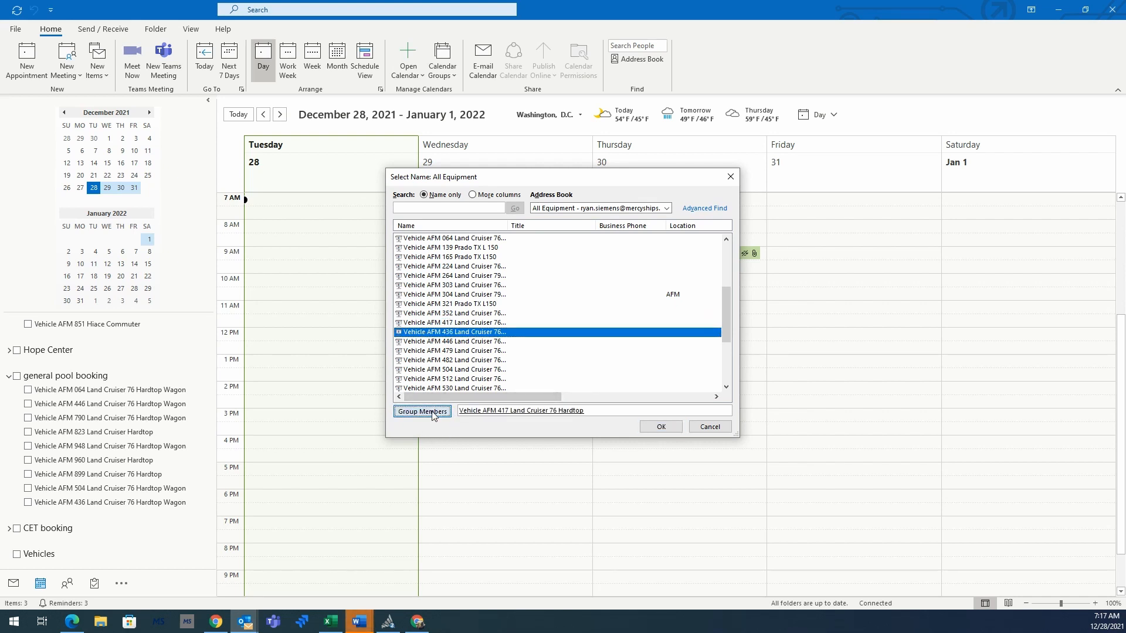
left_click(437, 342)
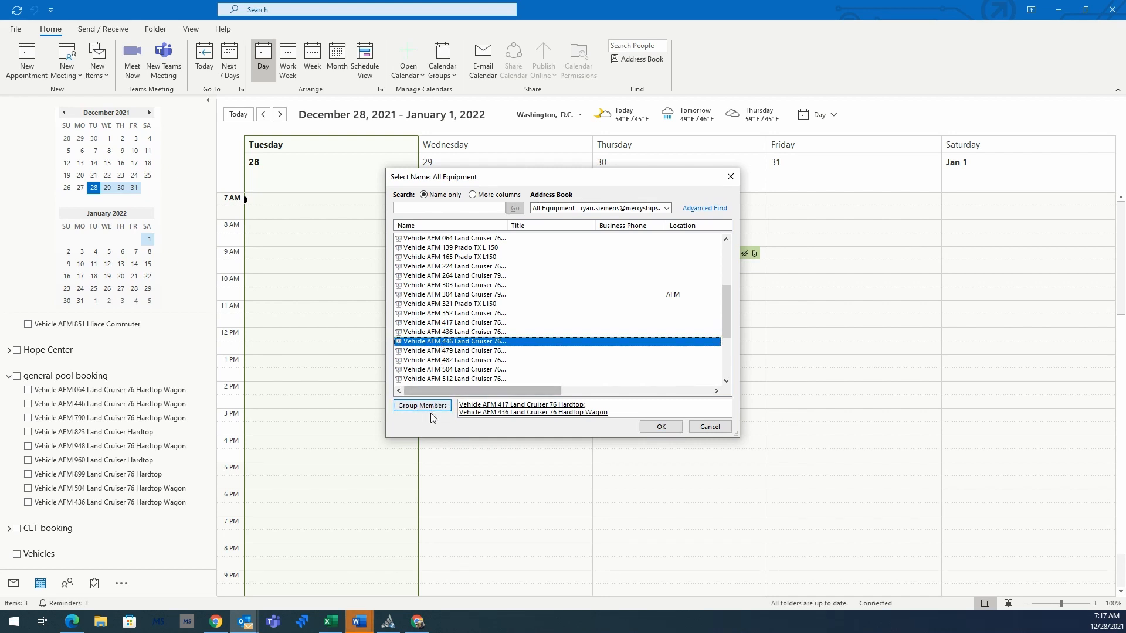
left_click(431, 409)
left_click(434, 351)
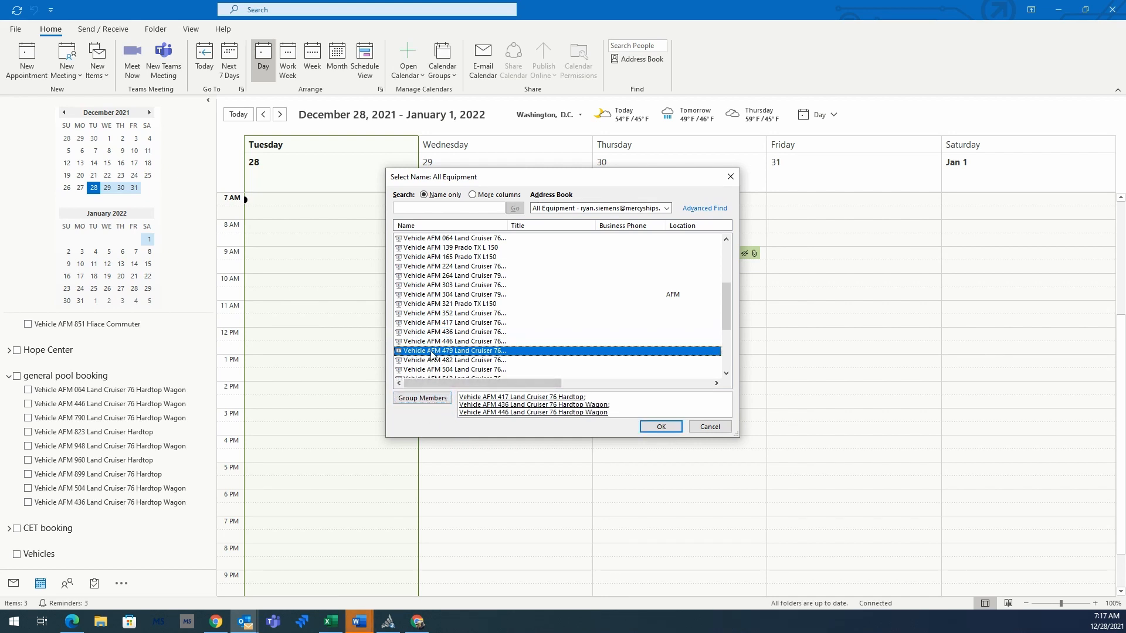
left_click(423, 390)
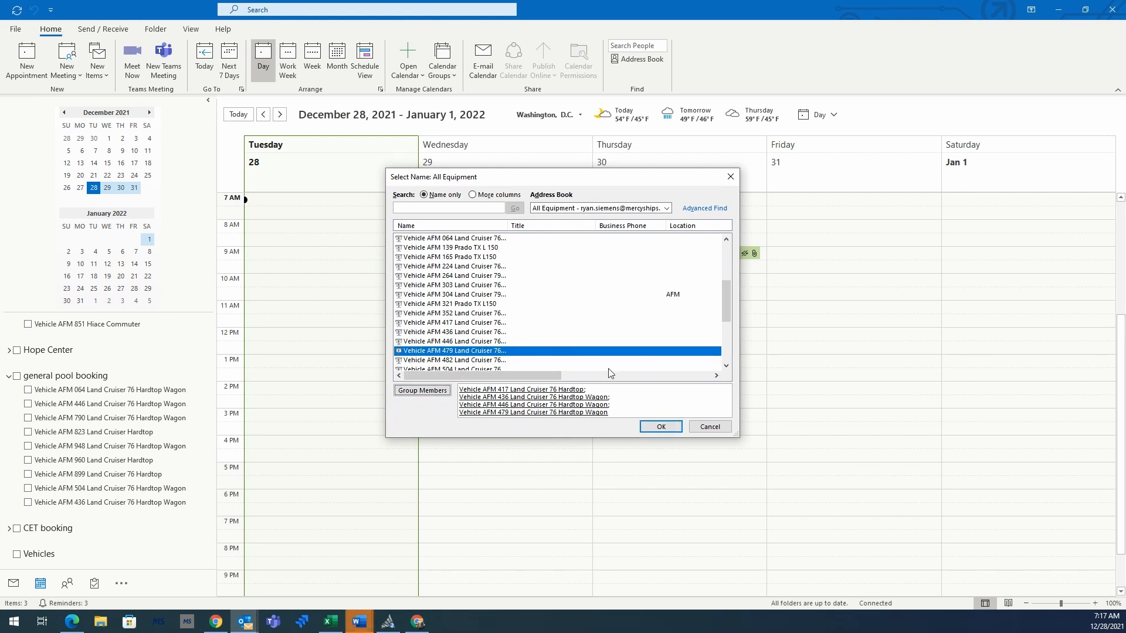
Step: Add vehicles AFM 854, 899, 948 and 960 as members and confirm the group
scroll(620, 294, "down", 4)
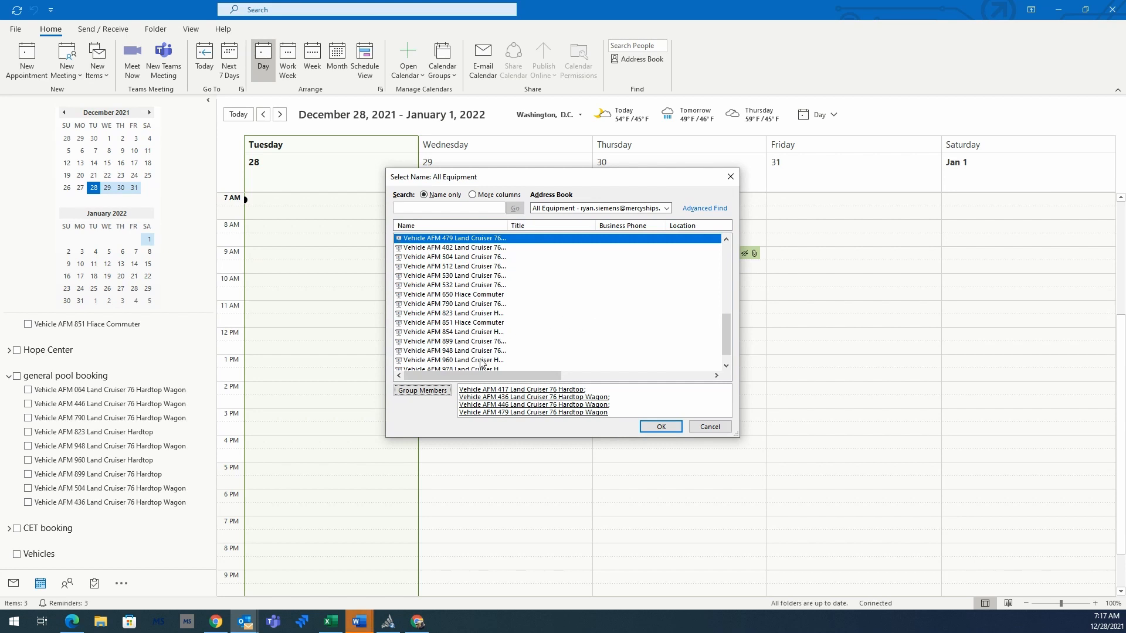
left_click(446, 333)
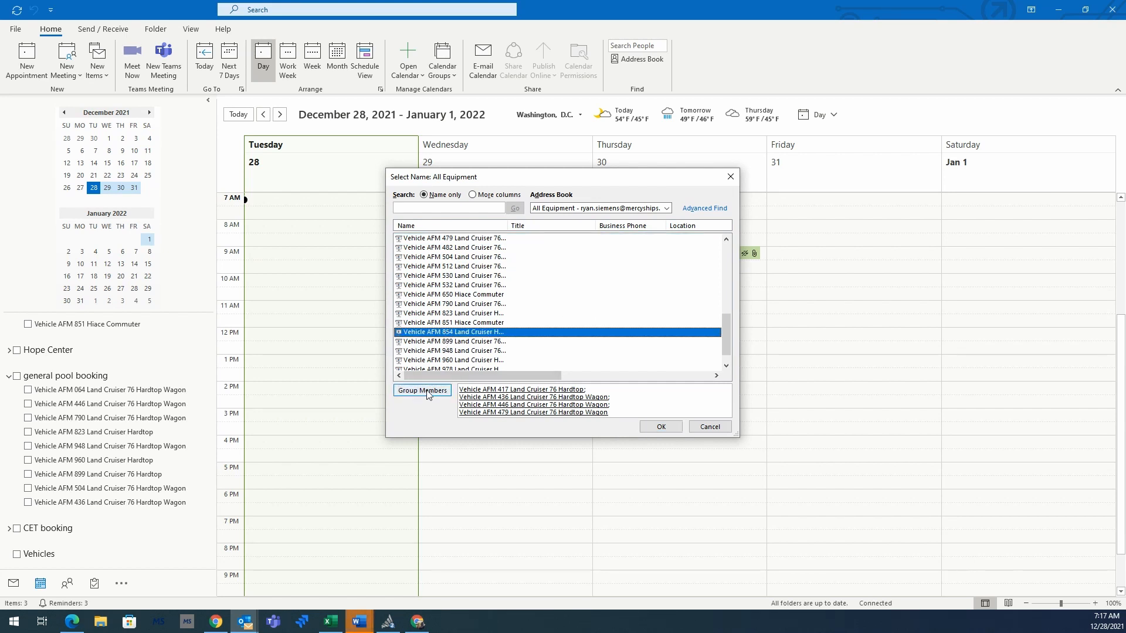
left_click(427, 391)
left_click(425, 342)
left_click(426, 389)
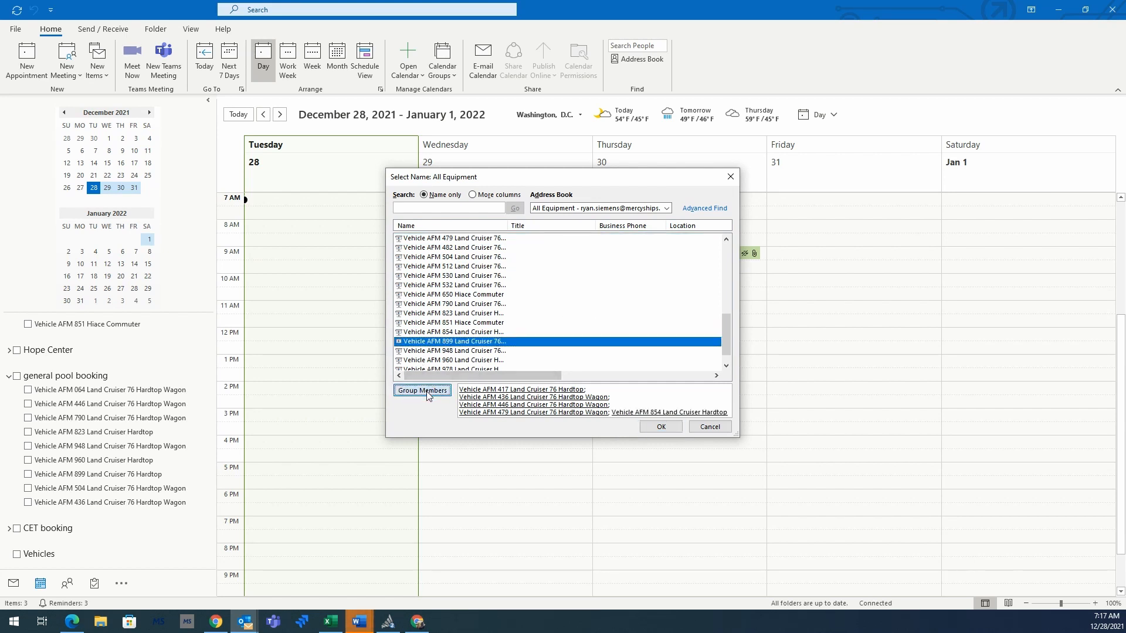
left_click(426, 350)
left_click(429, 394)
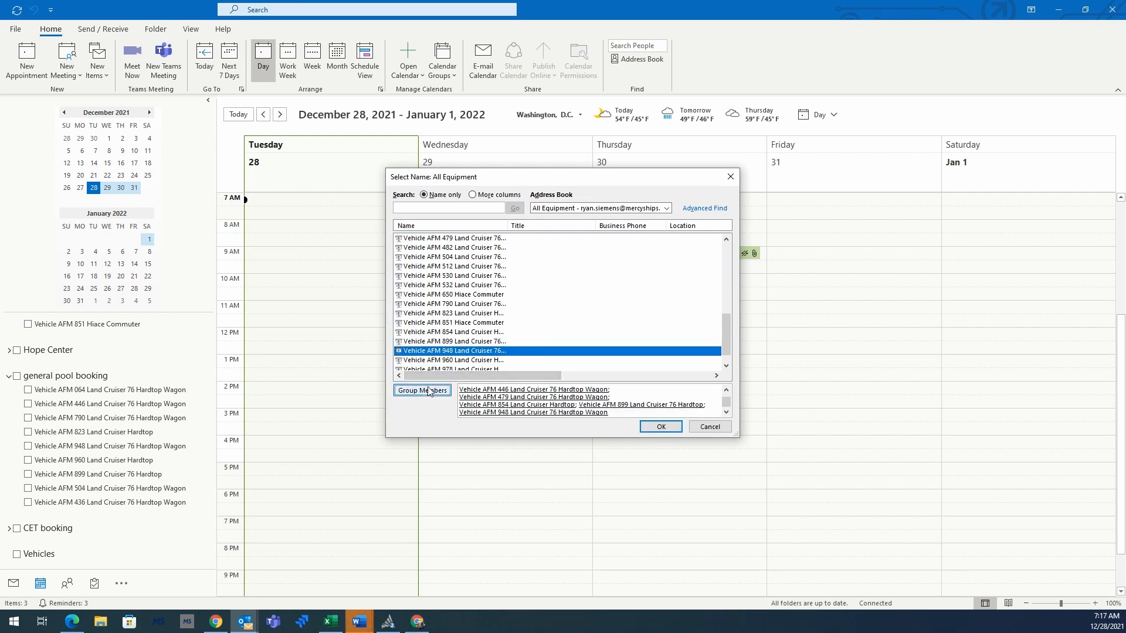
left_click(426, 360)
left_click(424, 392)
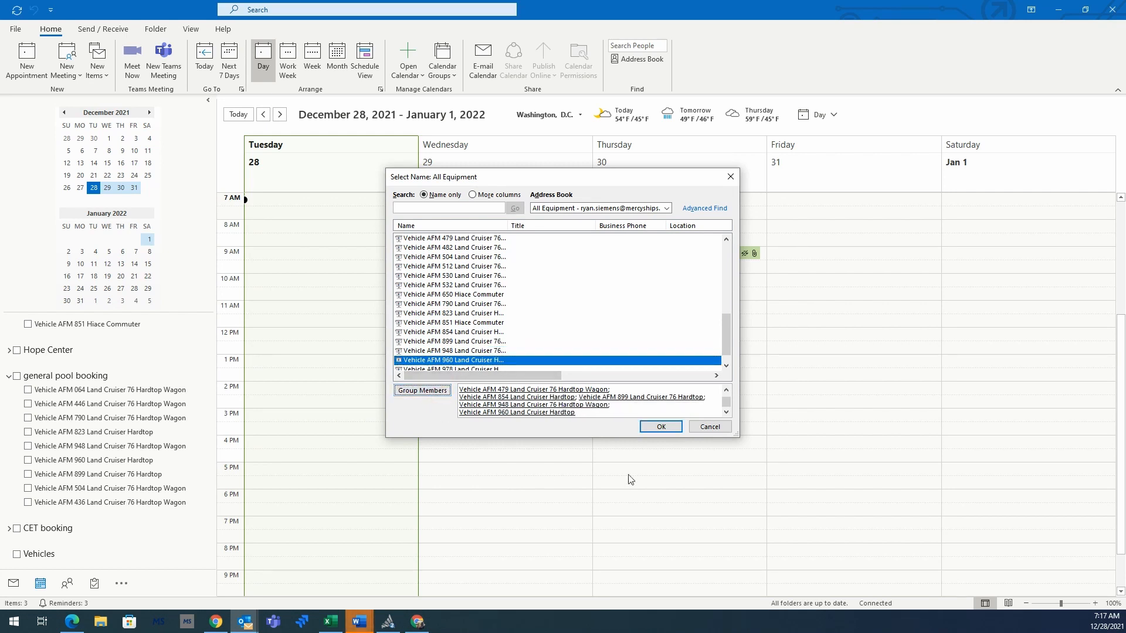
left_click(666, 432)
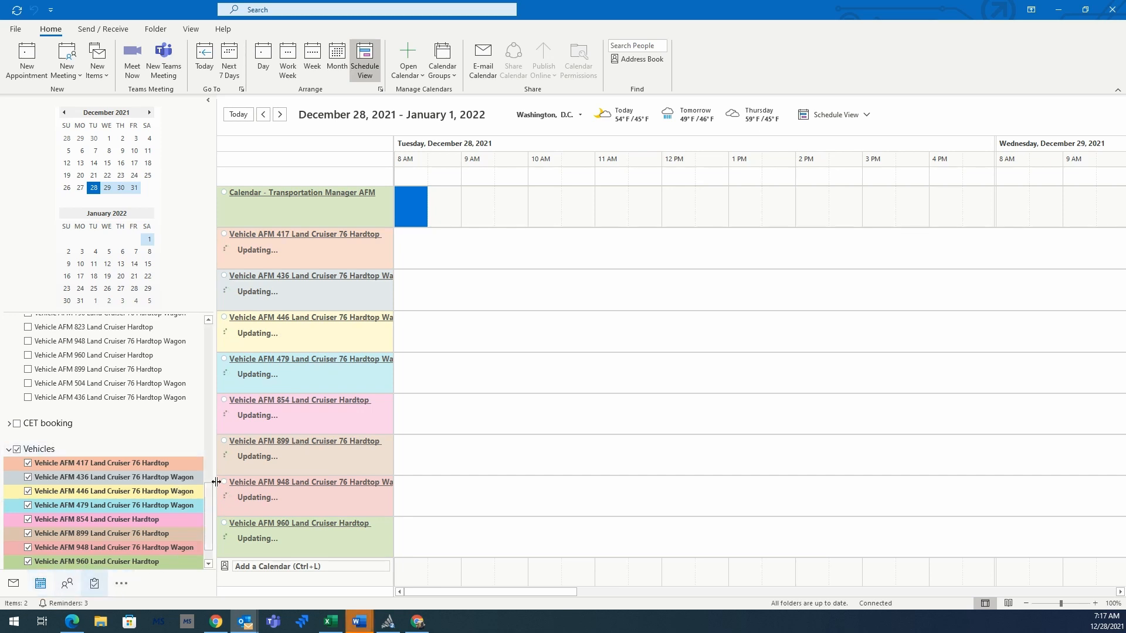
Step: Start a new appointment for Tue 12/28 8:00–10:00 AM in the Transportation Manager AFM calendar
left_click(17, 450)
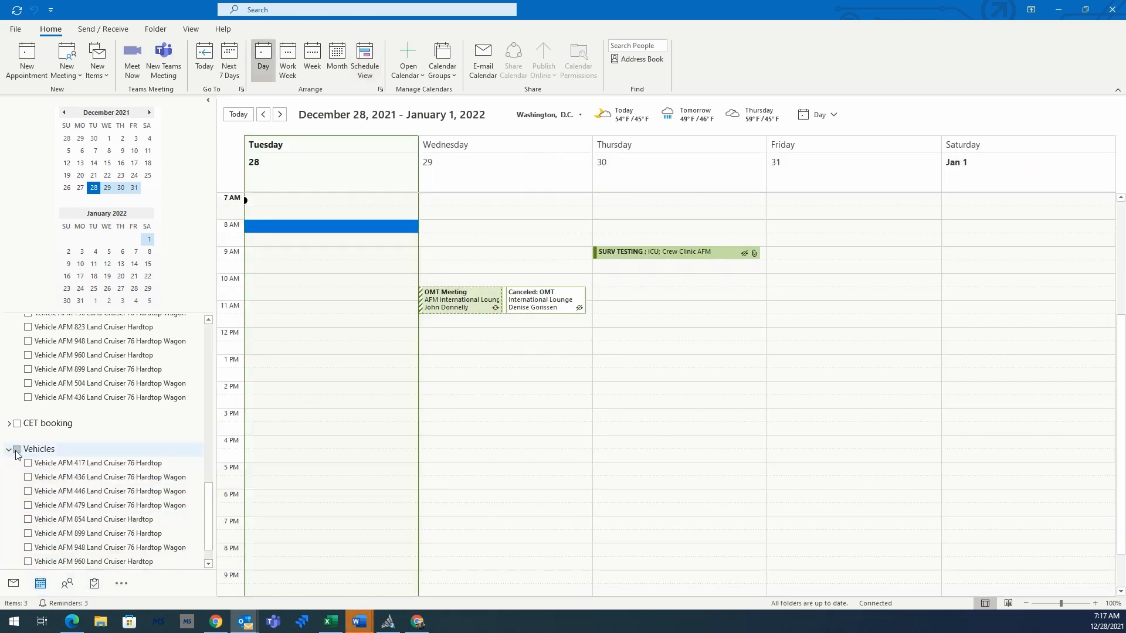
left_click(16, 450)
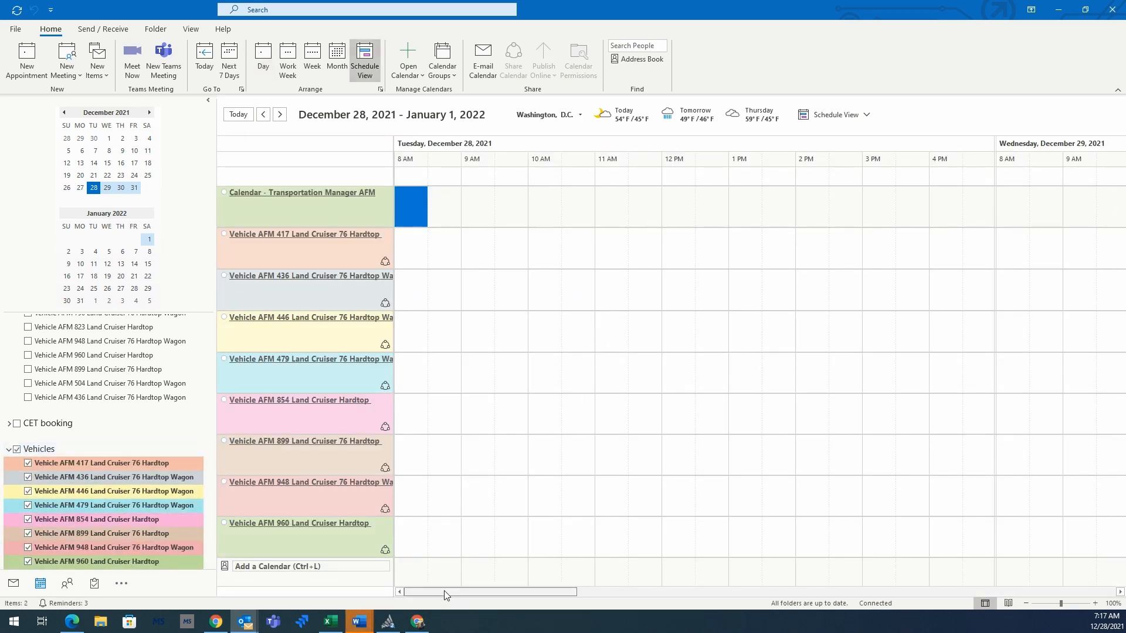
mouse_move(444, 591)
left_mouse_down()
mouse_move(466, 593)
mouse_move(426, 592)
left_mouse_up()
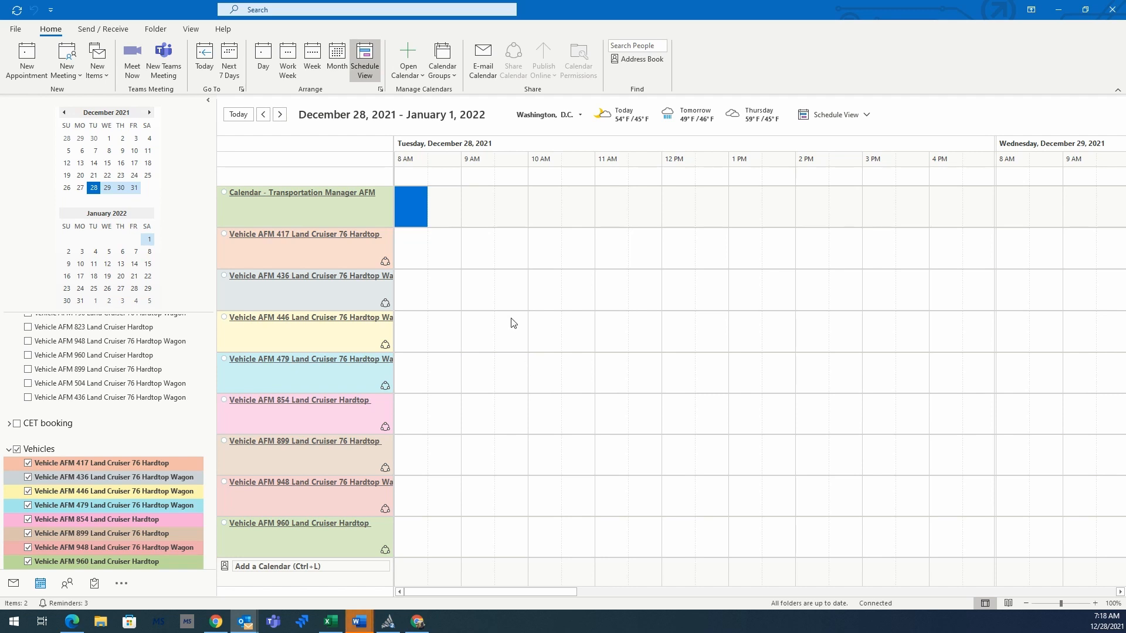
left_click_drag(423, 225, 498, 207)
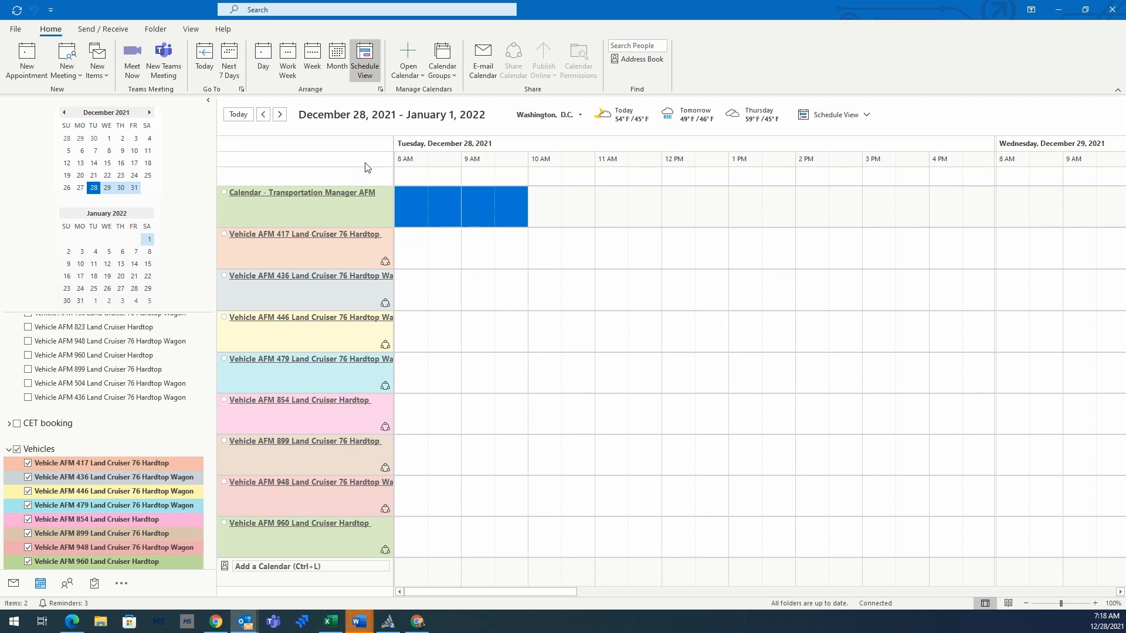
left_click(23, 63)
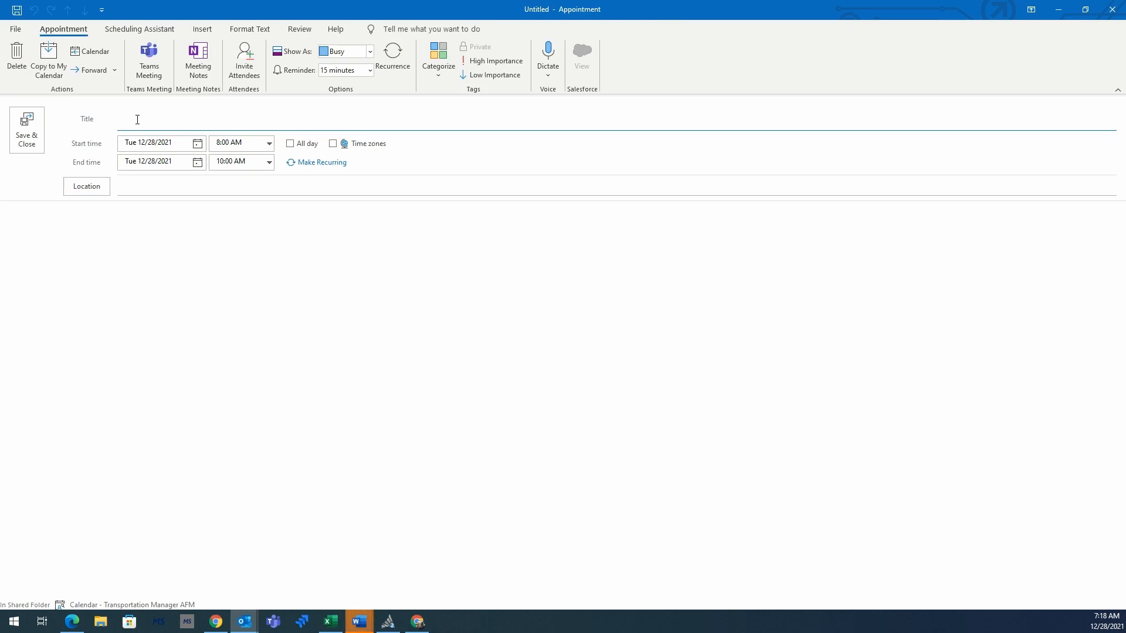
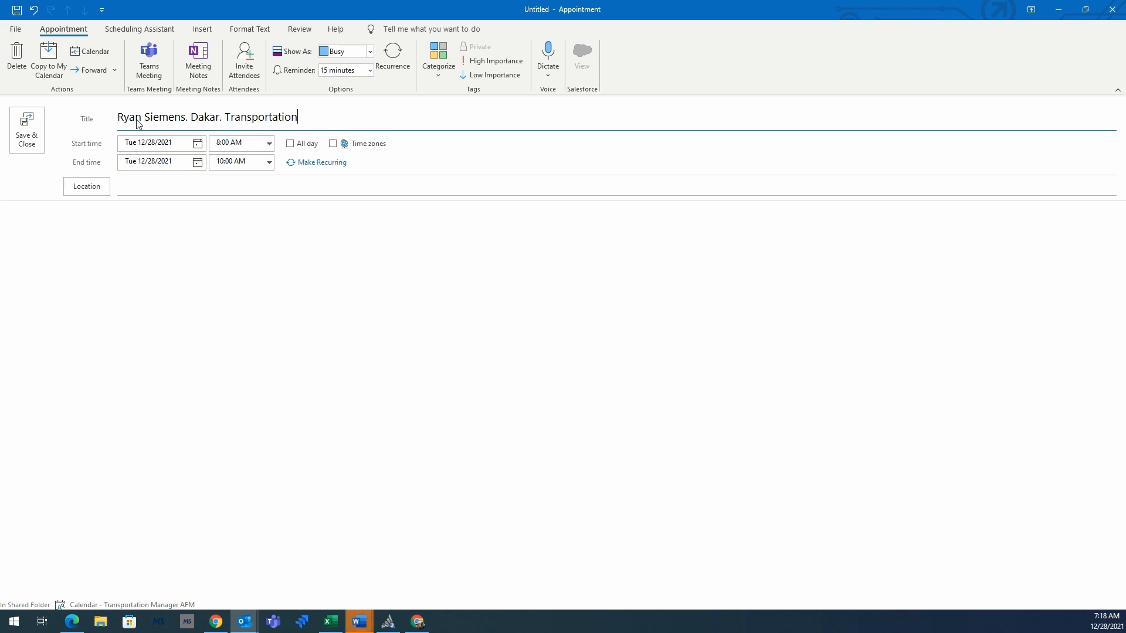
Step: Title the appointment with the person's name followed by 'Dakar. Personal'
type("Personal")
Step: Book Vehicle AFM 417 Land Cruiser 76 Hardtop from All Equipment as the location and send
left_click(92, 191)
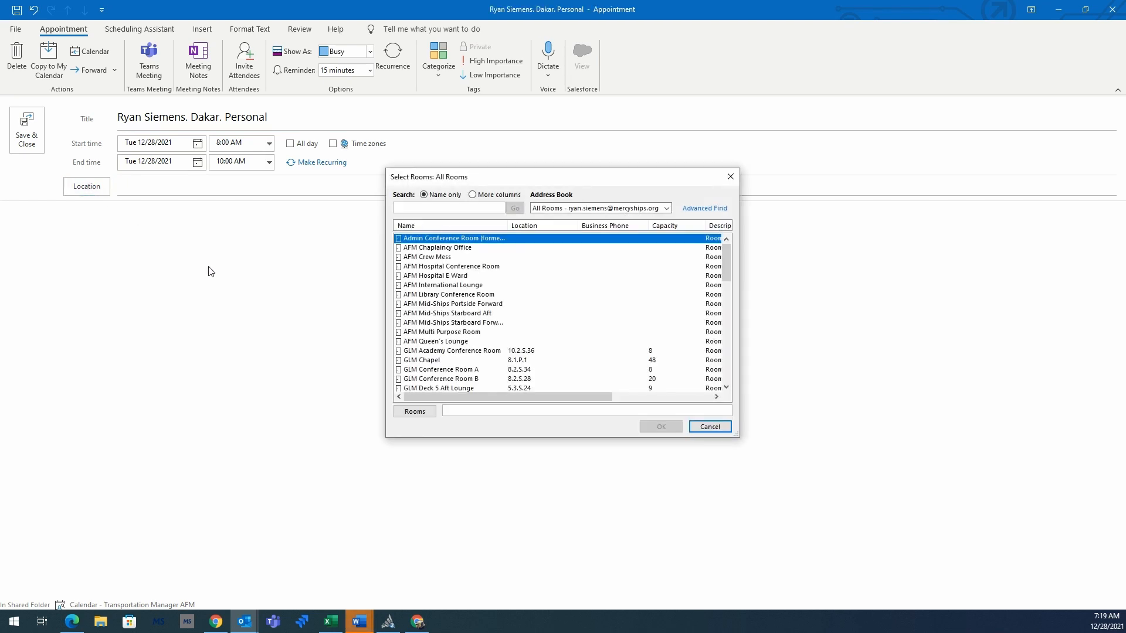
left_click(575, 210)
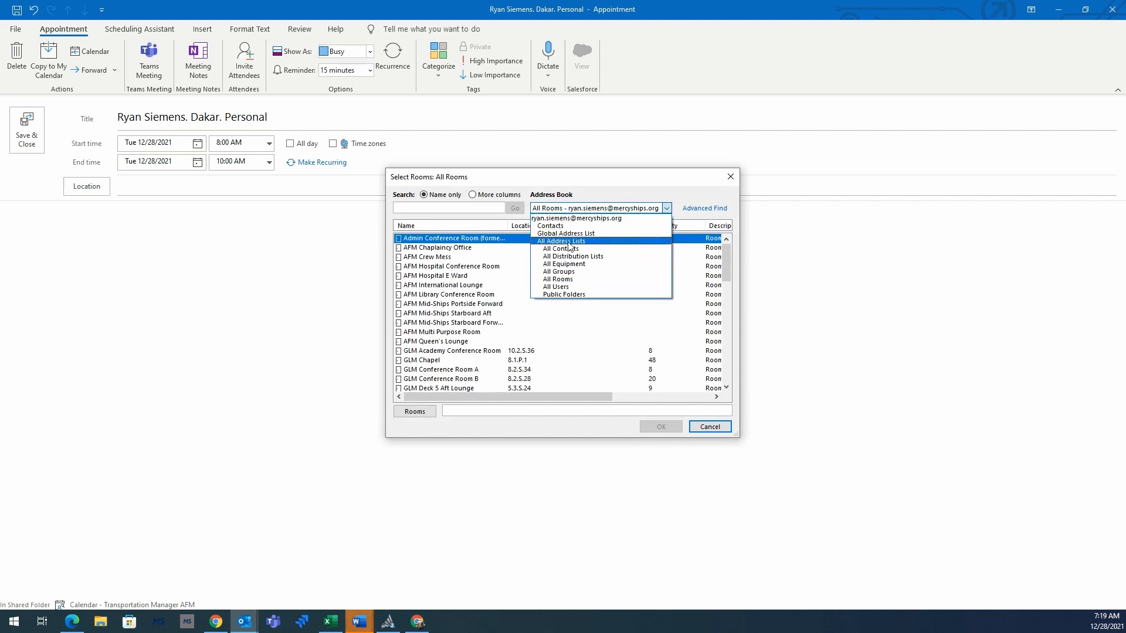
left_click(562, 264)
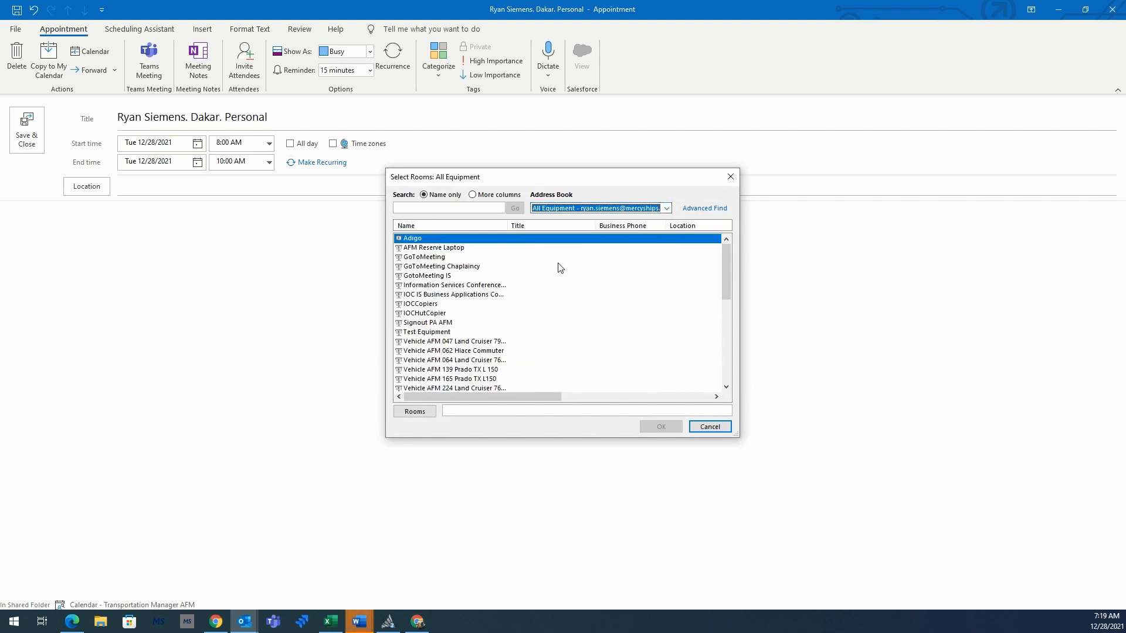
scroll(573, 280, "down", 5)
scroll(578, 282, "down", 2)
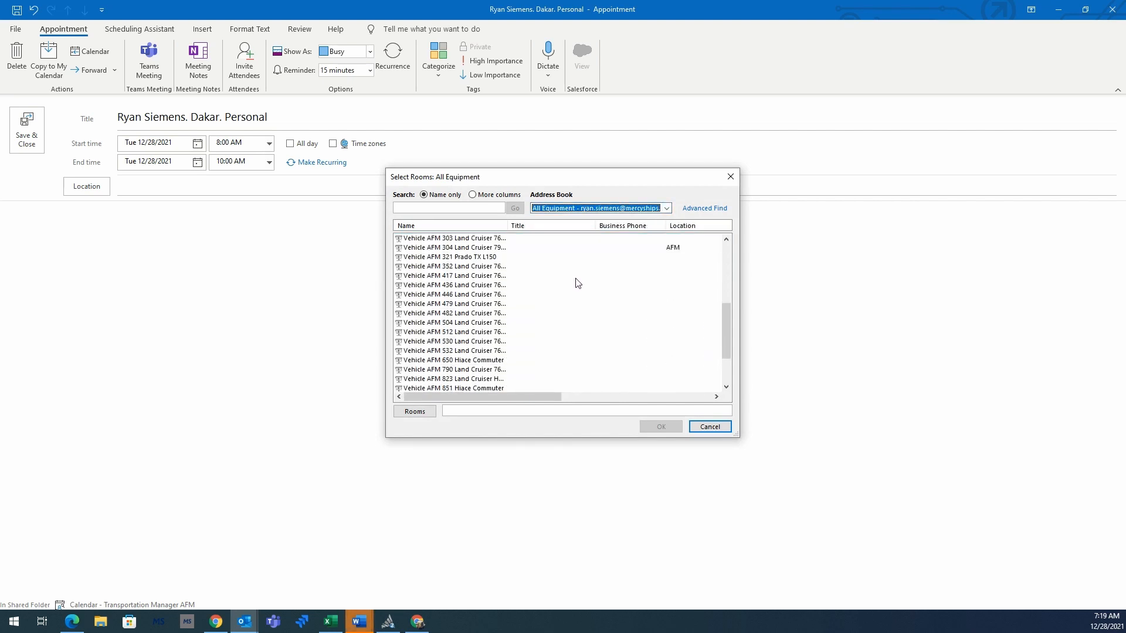
left_click(450, 276)
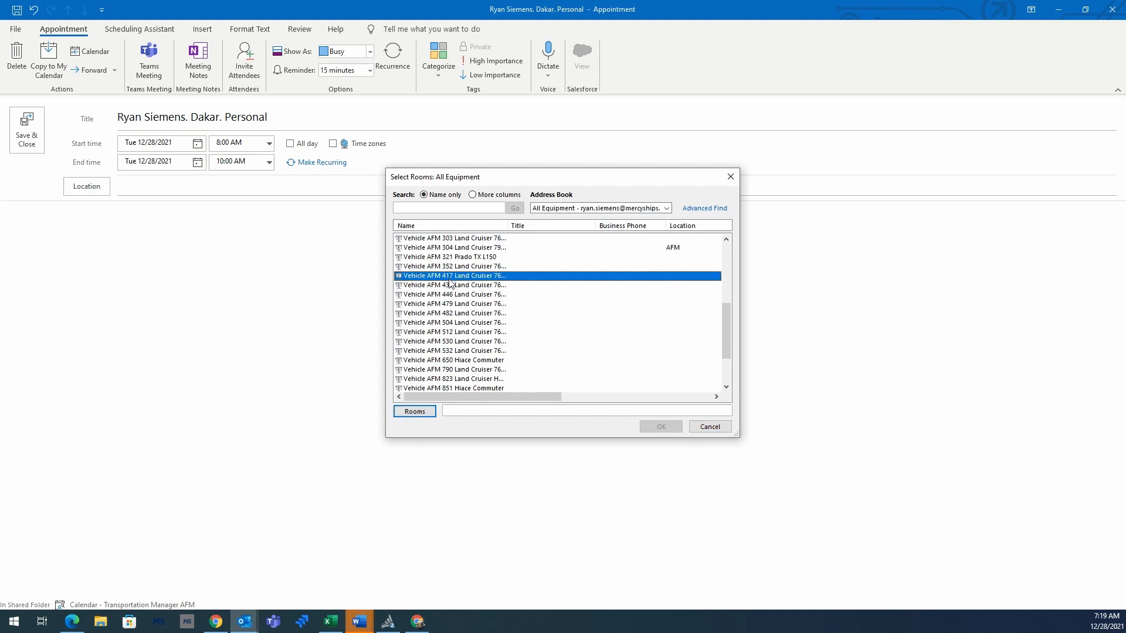
left_click(414, 412)
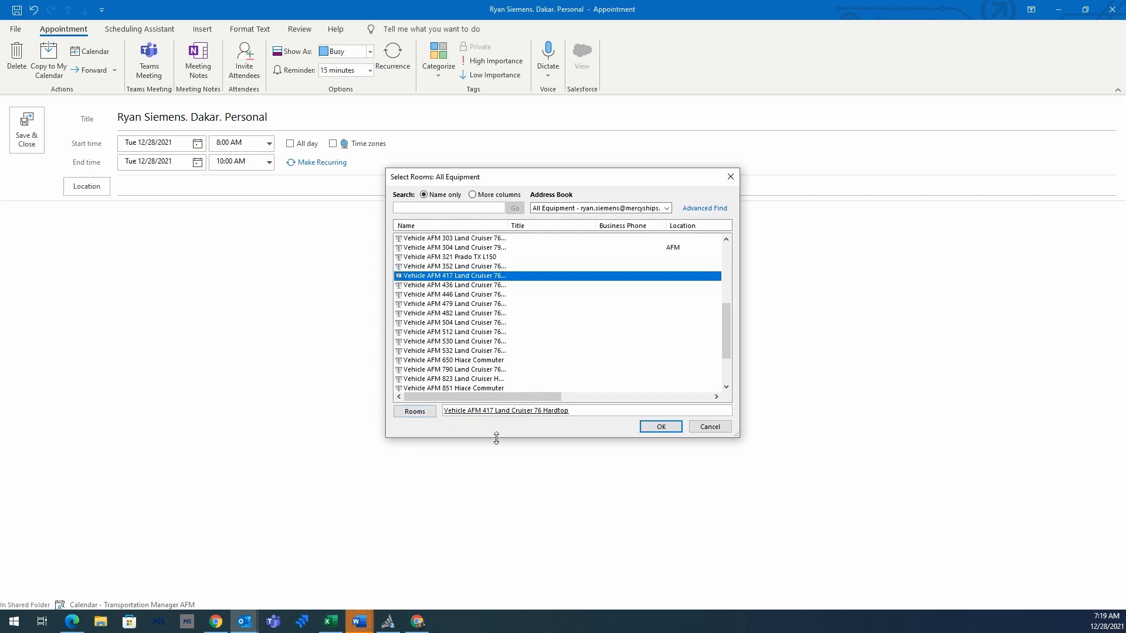
left_click(659, 427)
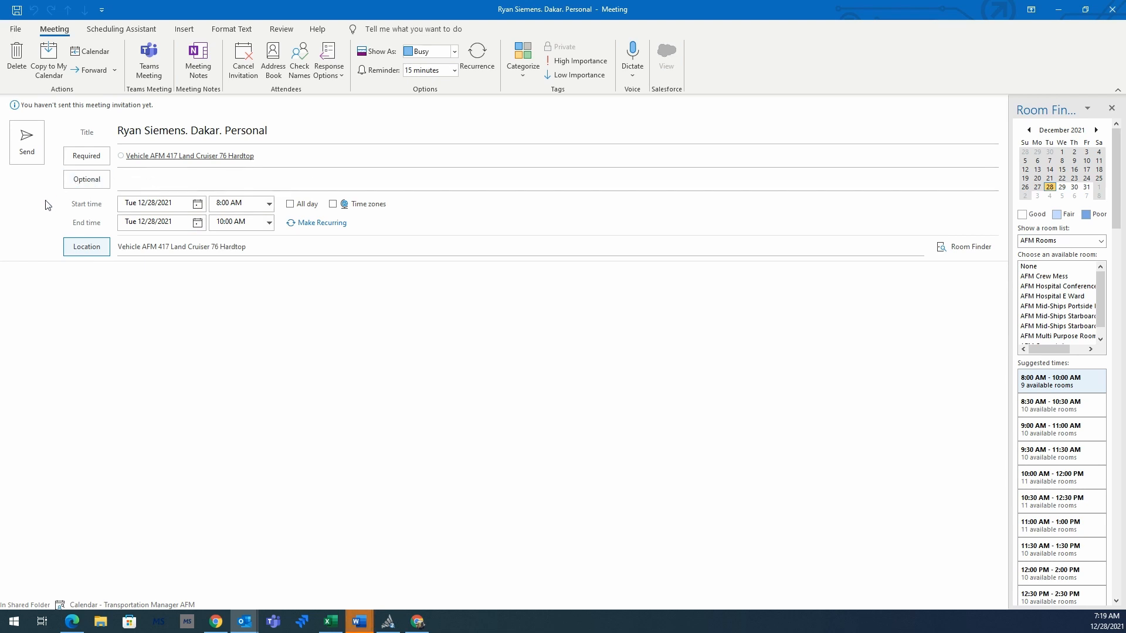
left_click(26, 143)
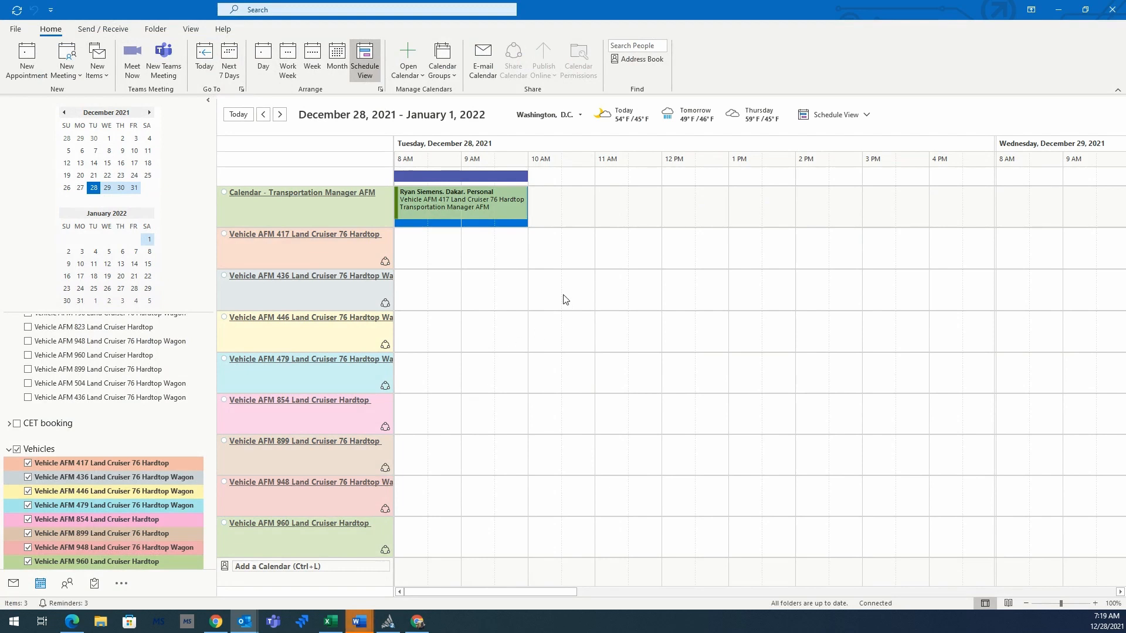
Step: Check the Vehicle AFM 417 booking is still tentative, then switch to Mail
mouse_move(496, 206)
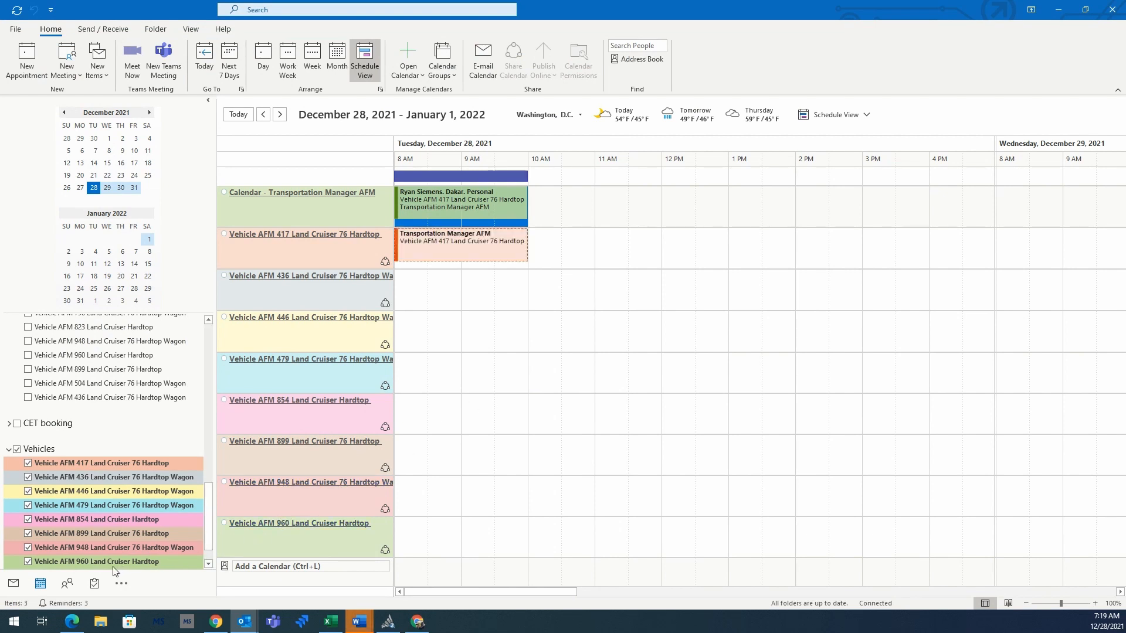
mouse_move(499, 252)
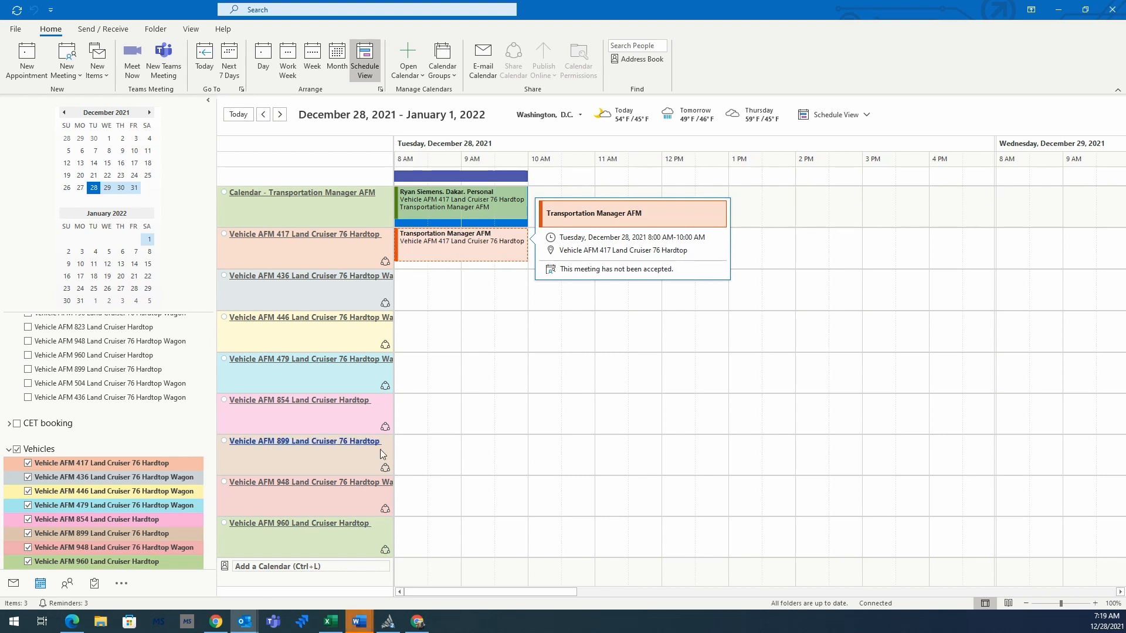
left_click(13, 584)
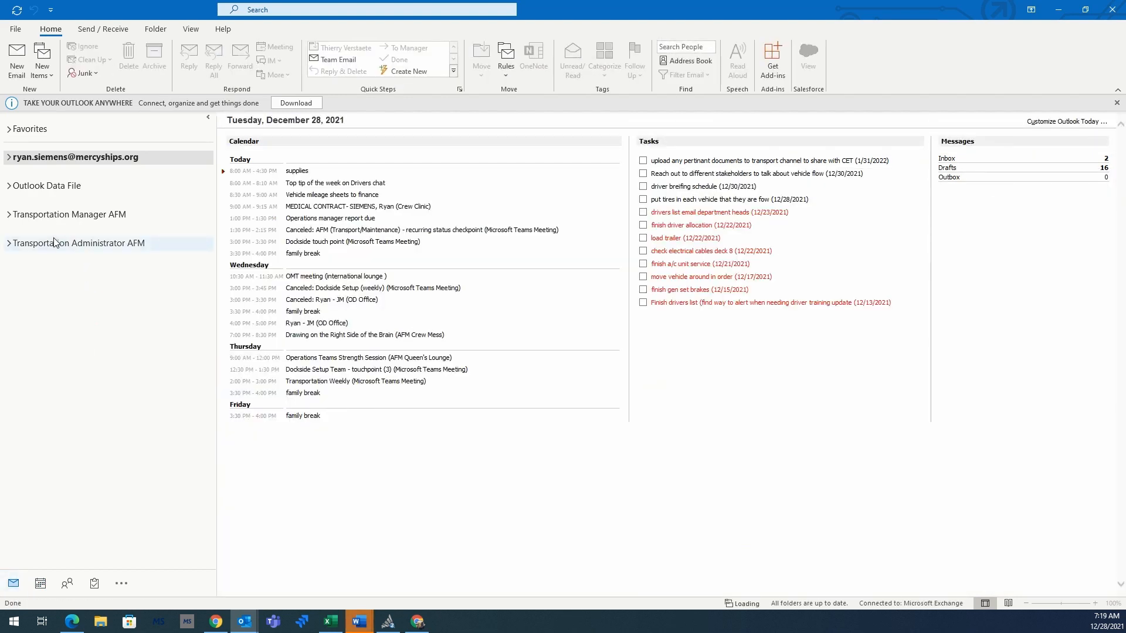
Step: Expand the Transportation Manager AFM mailbox and show its Inbox messages
left_click(46, 217)
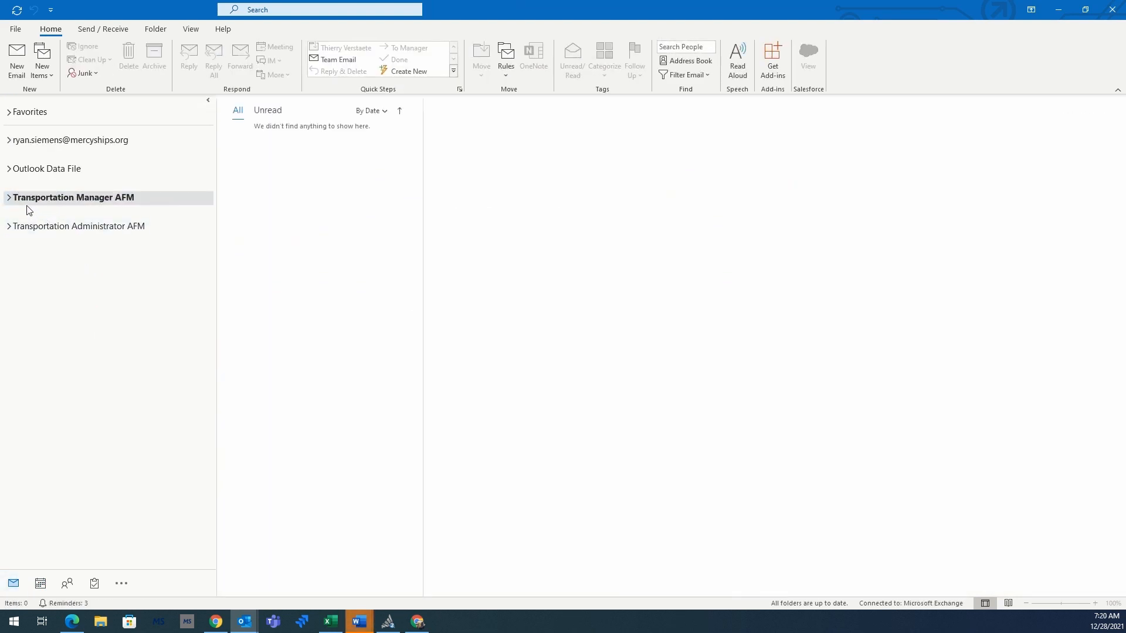
left_click(8, 198)
left_click(9, 212)
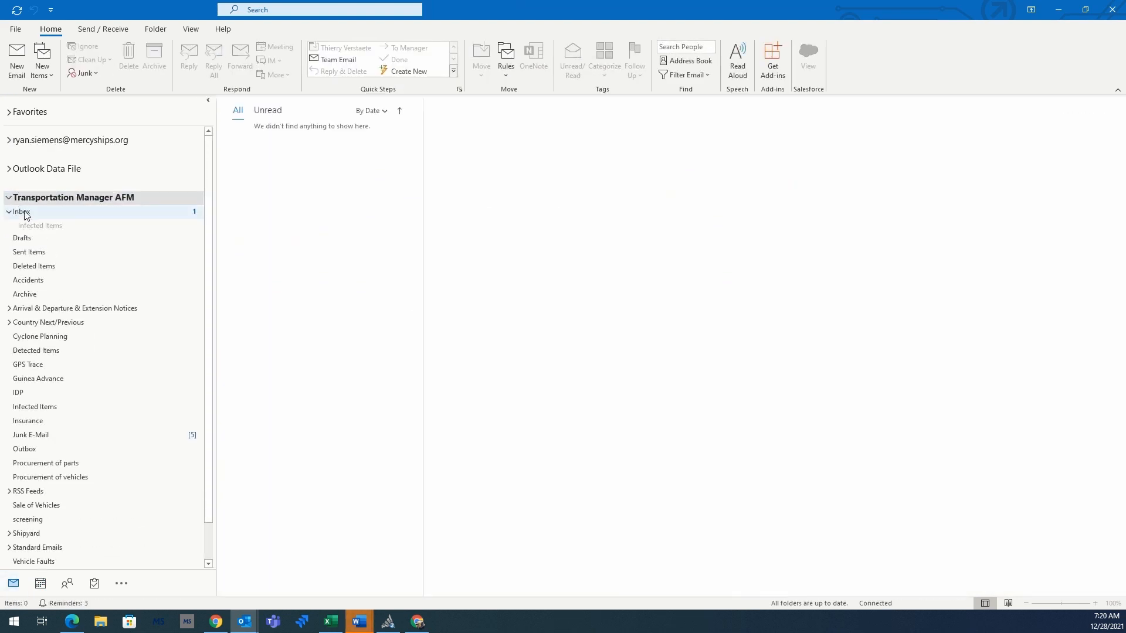
left_click(35, 211)
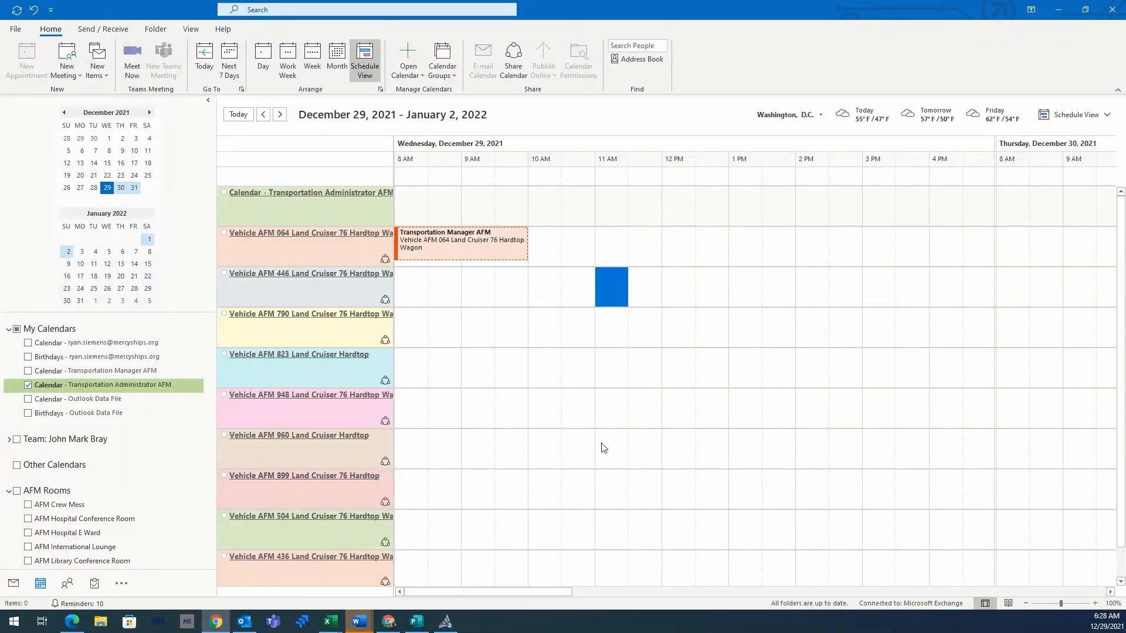
Step: Create a Wednesday 8–10 AM appointment with the pasted transportation booking title
left_click_drag(415, 201, 476, 199)
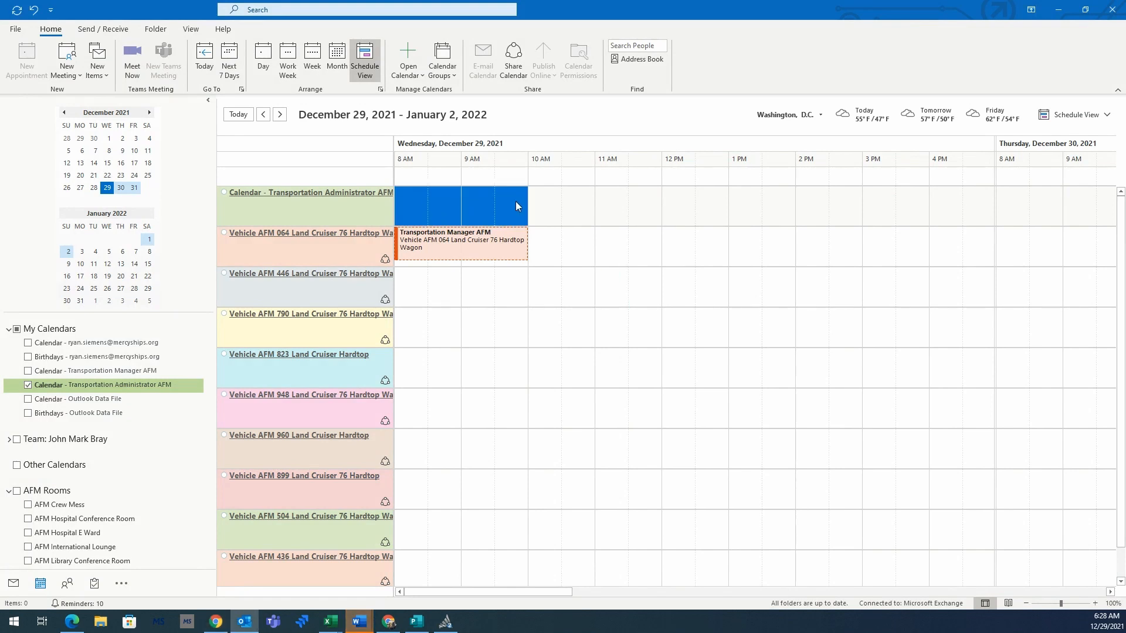
left_click(23, 59)
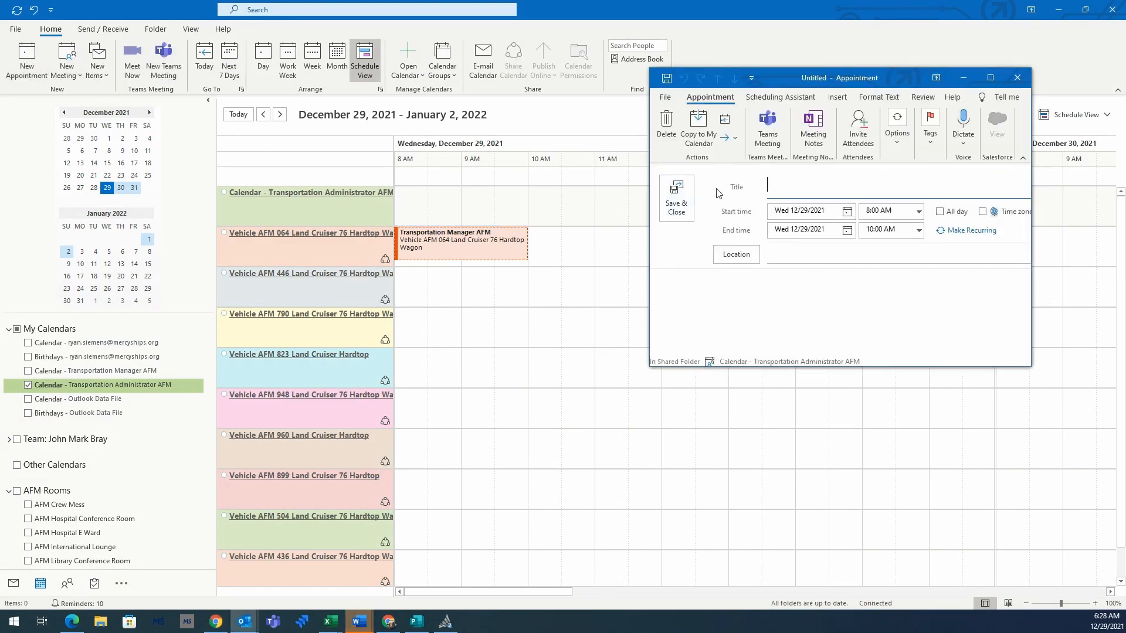
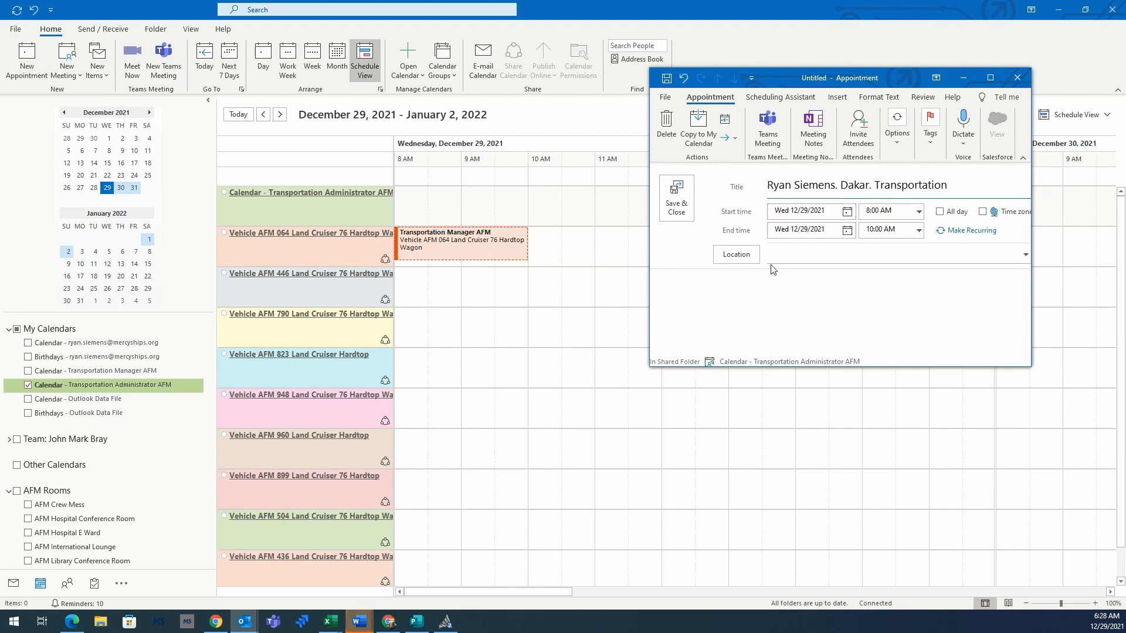
Step: Book Vehicle AFM 064 Land Cruiser from All Equipment as the location and send
left_click(739, 256)
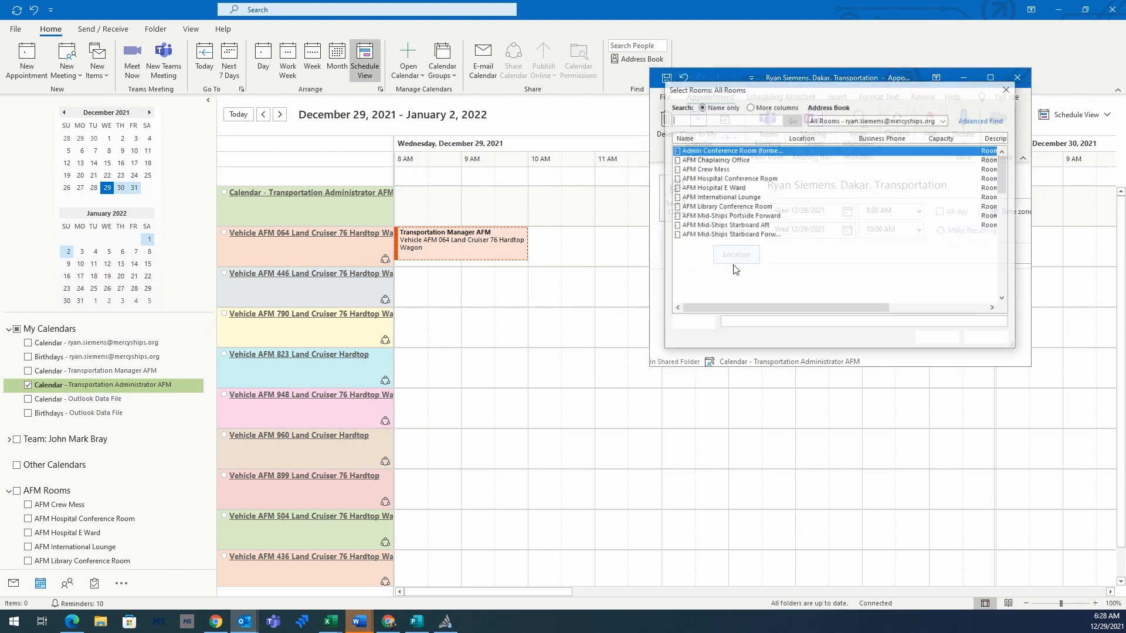
left_click(855, 121)
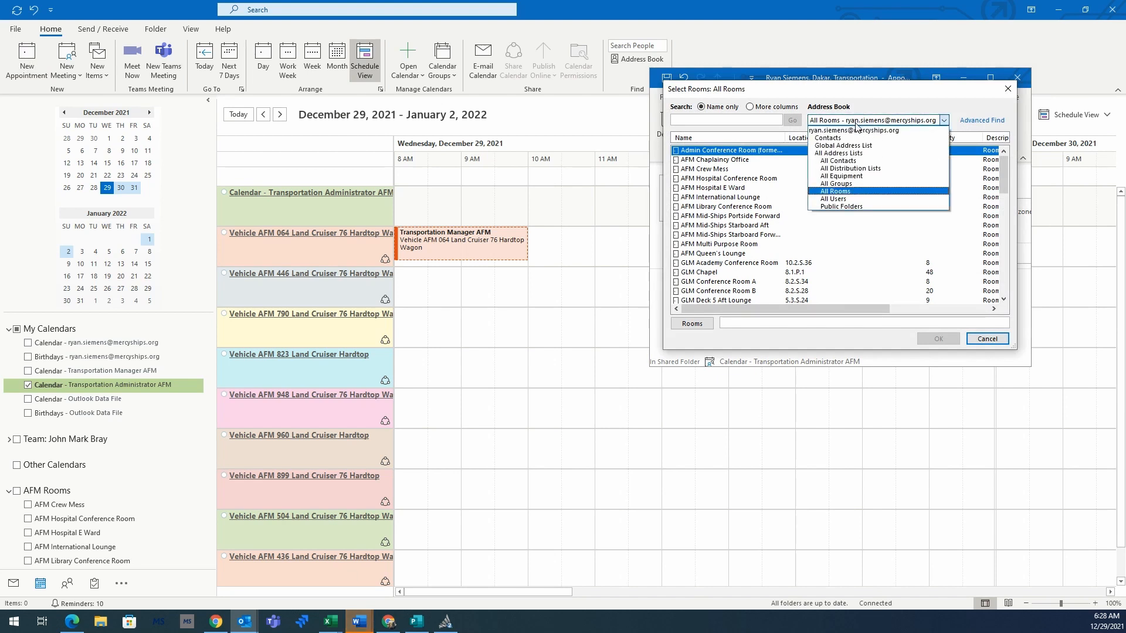
left_click(843, 177)
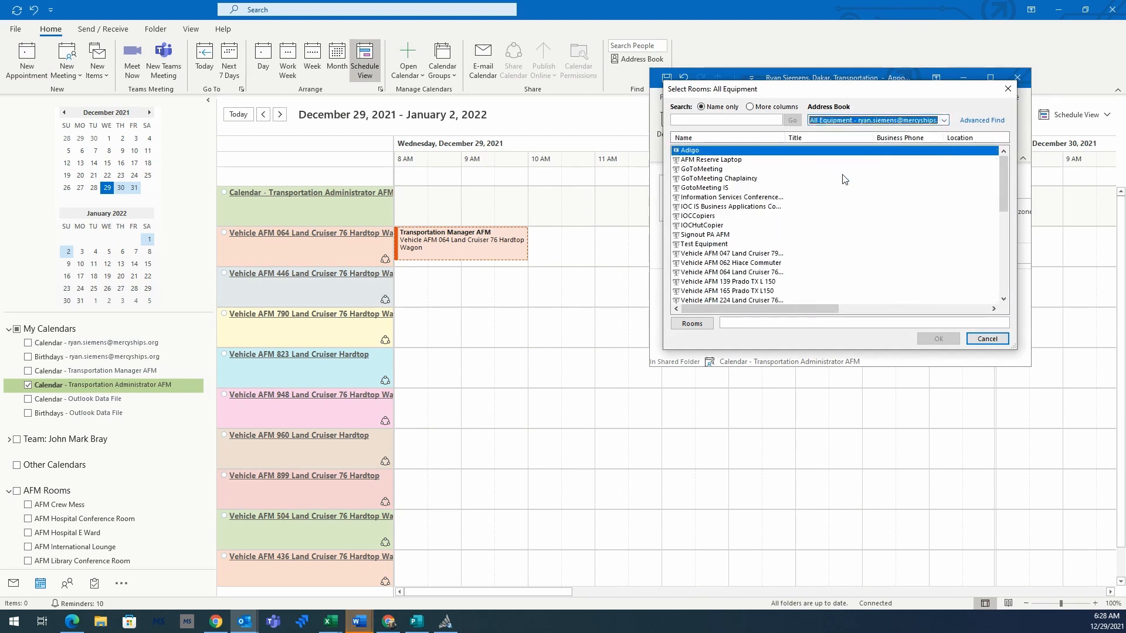
left_click(720, 273)
left_click(698, 323)
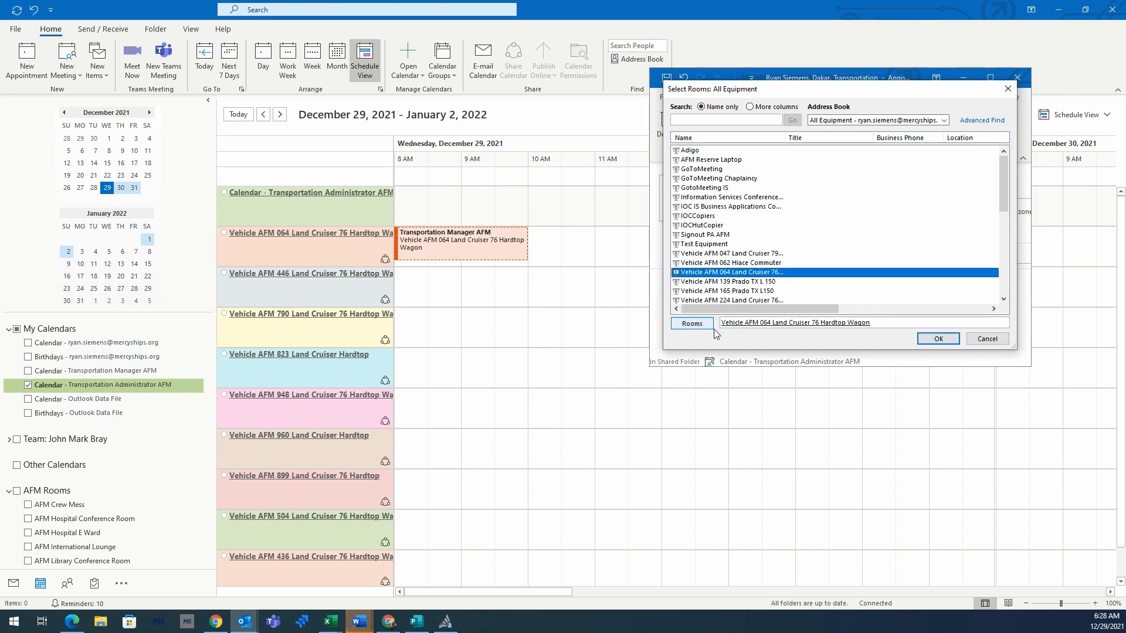
left_click(938, 339)
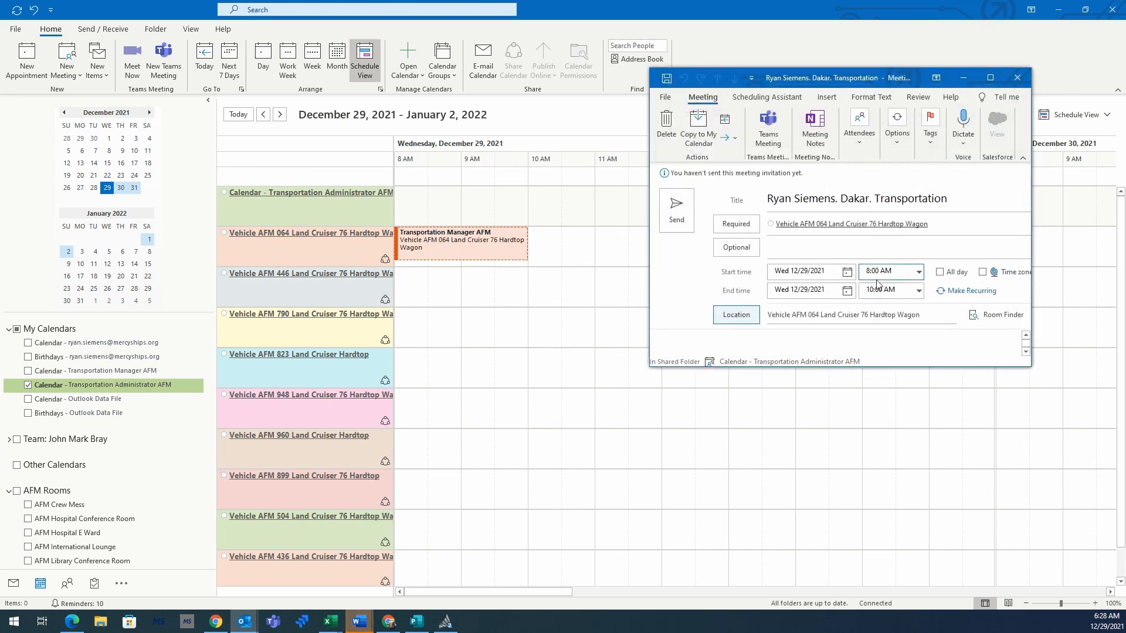
left_click(676, 208)
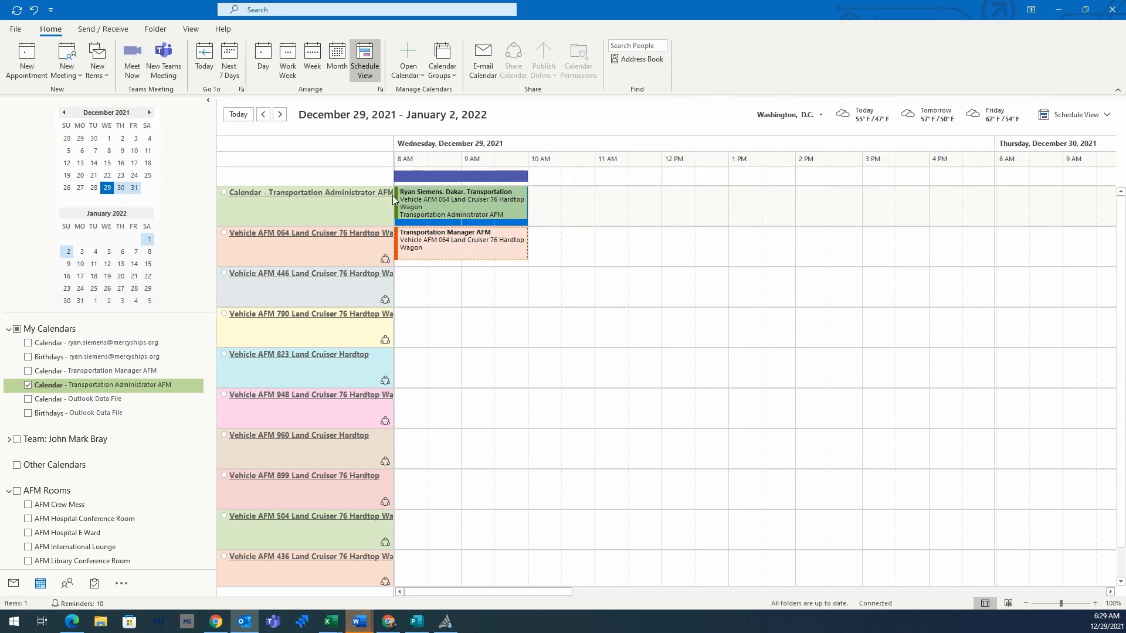
mouse_move(407, 210)
mouse_move(469, 252)
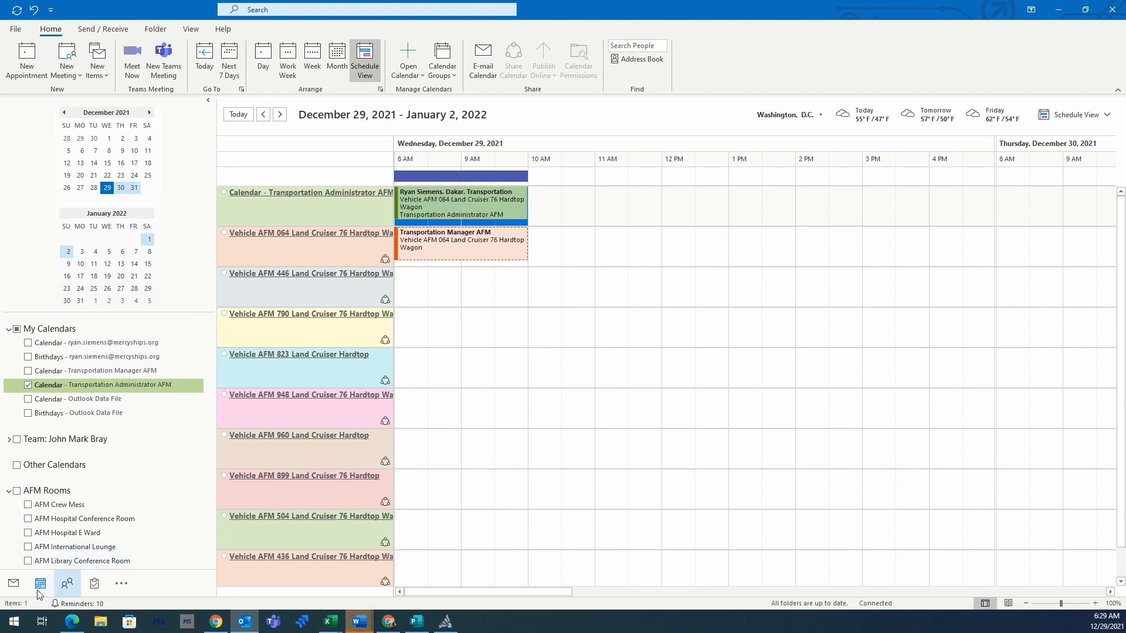
left_click(14, 584)
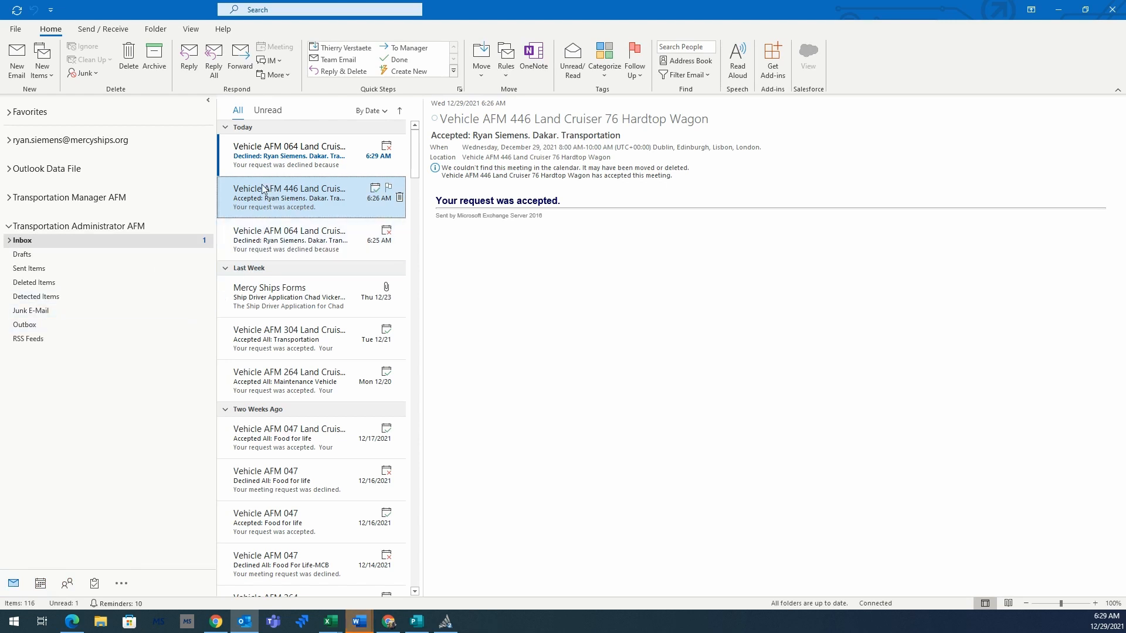
left_click(273, 152)
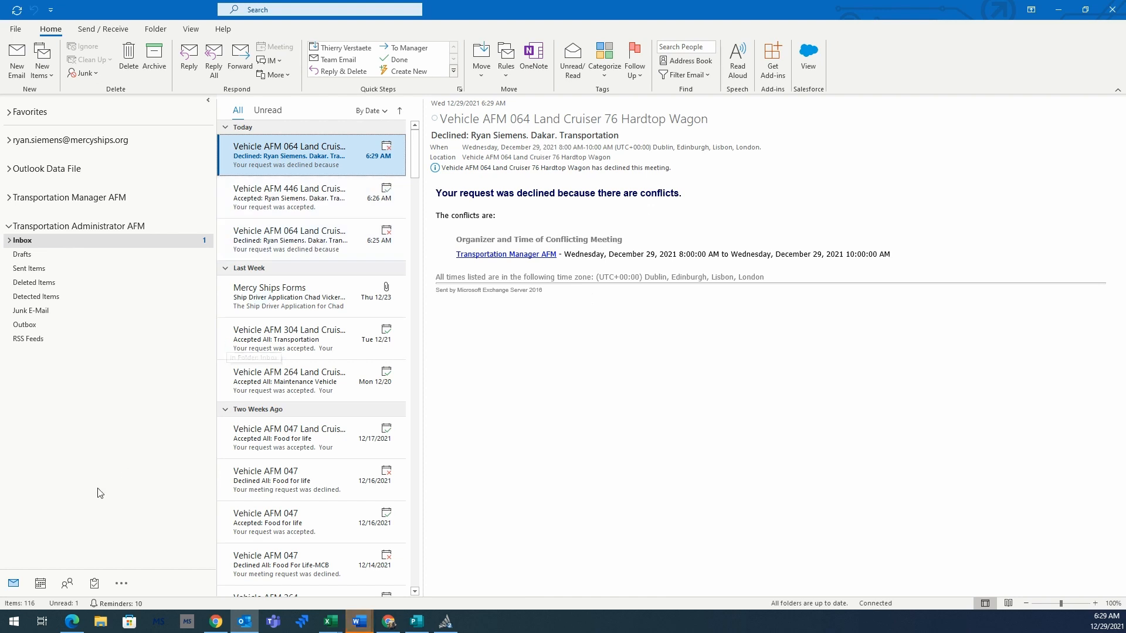
left_click(40, 583)
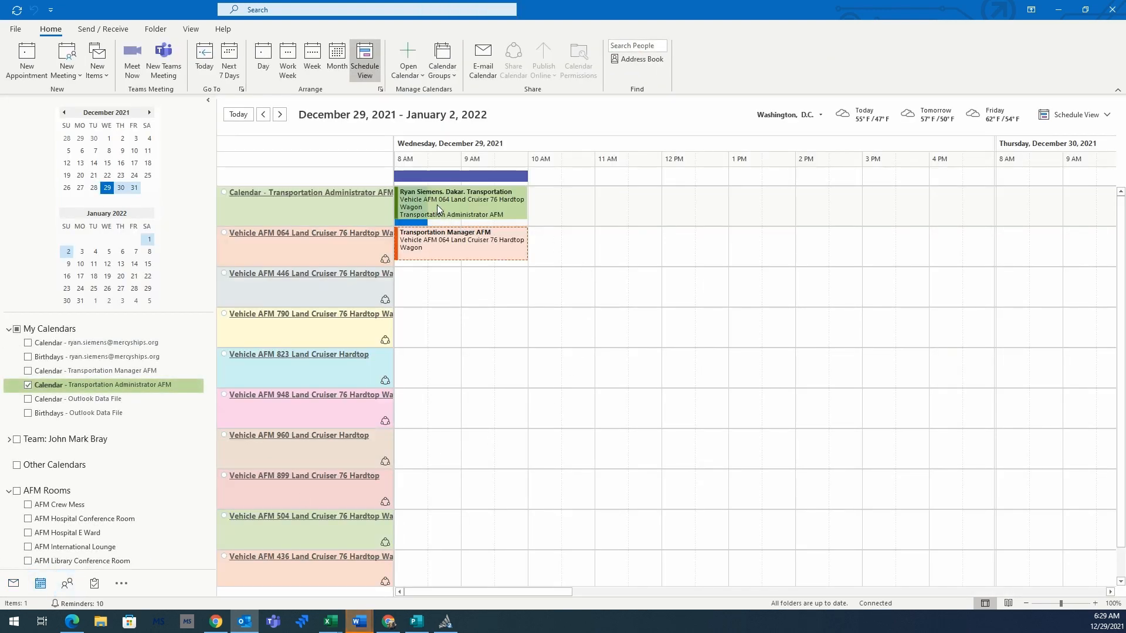
Step: Open the Dakar transportation meeting and remove Vehicle AFM 064 from its rooms
mouse_move(437, 200)
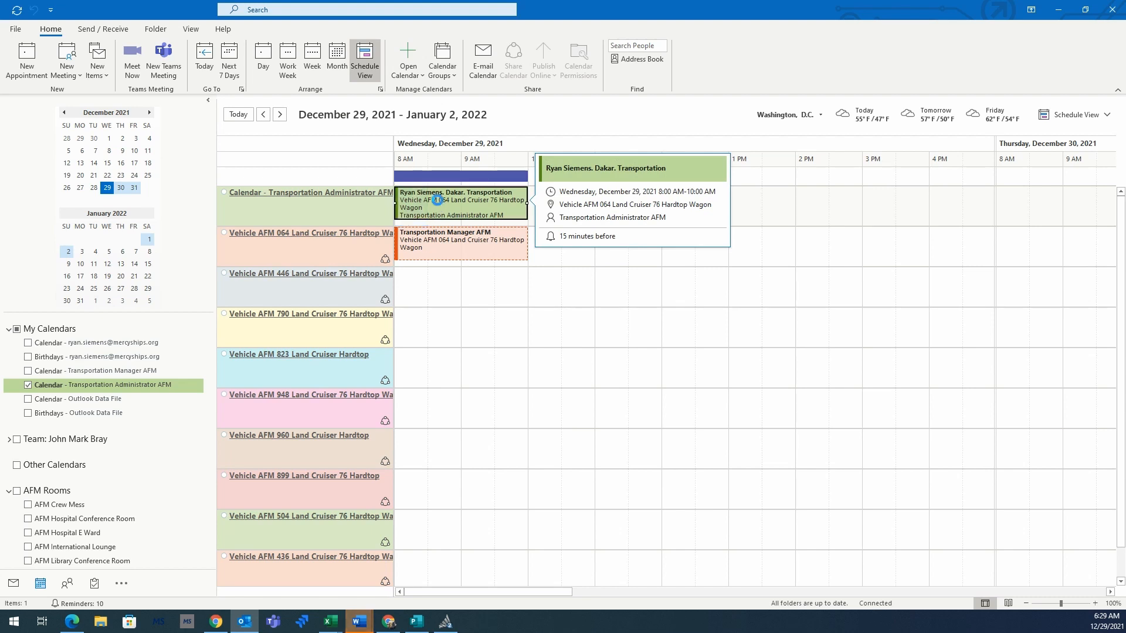
double_click(437, 199)
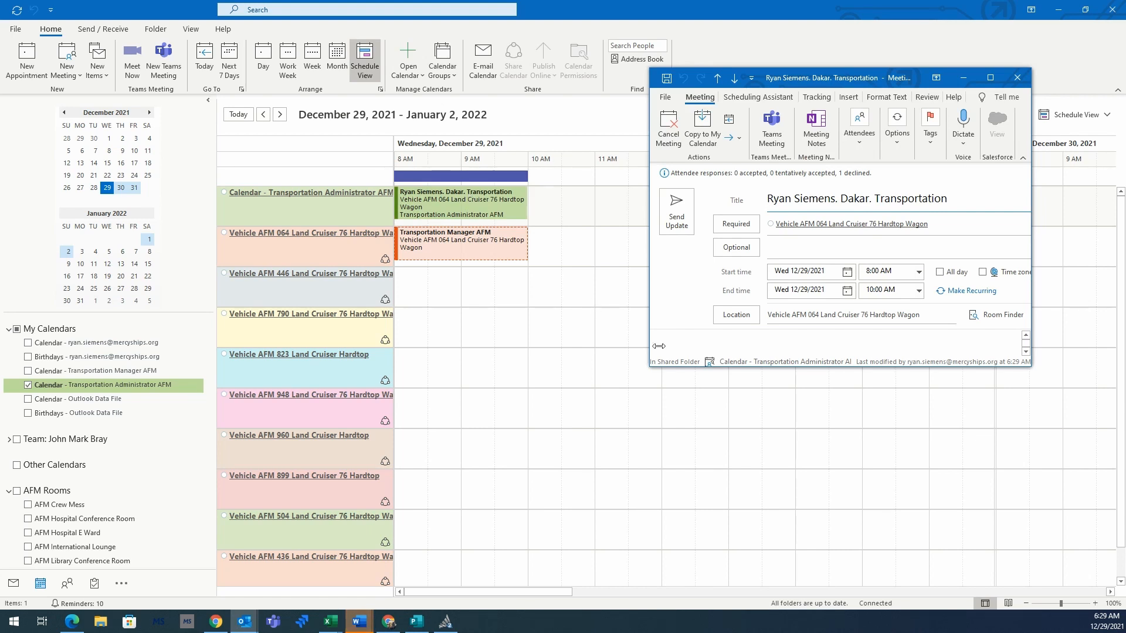
left_click(736, 314)
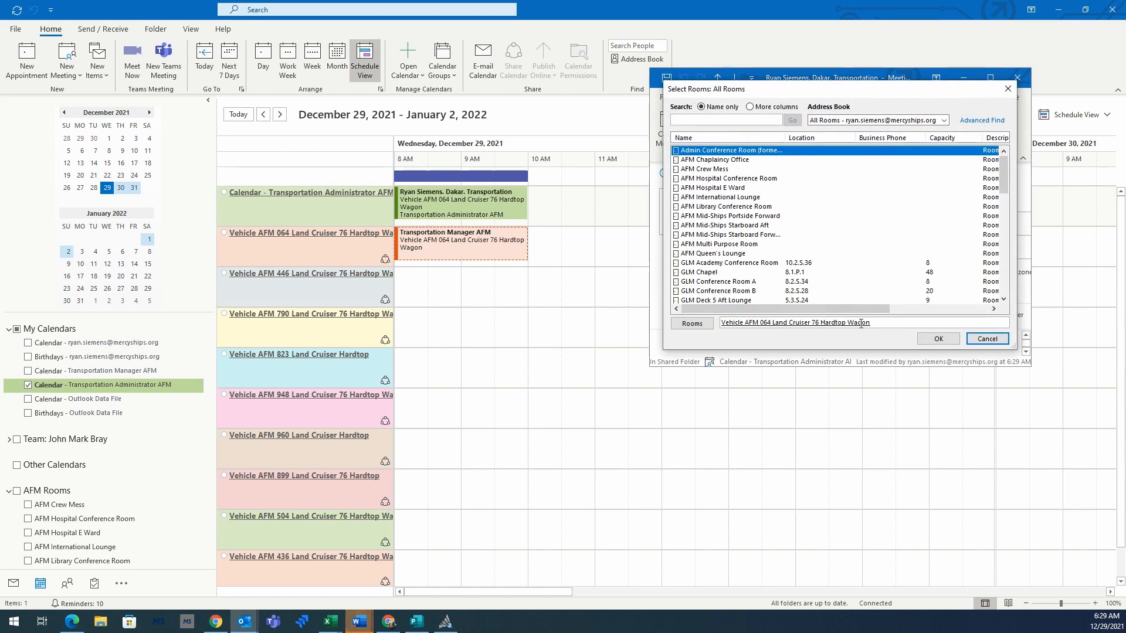
left_click_drag(872, 325, 720, 324)
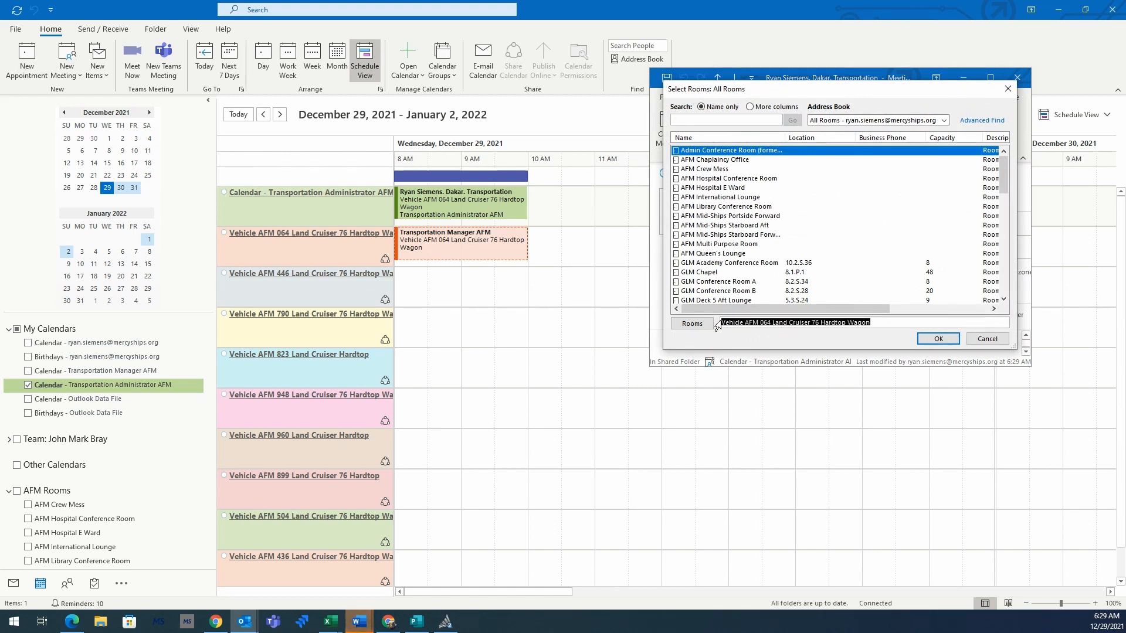
key("BackSpace")
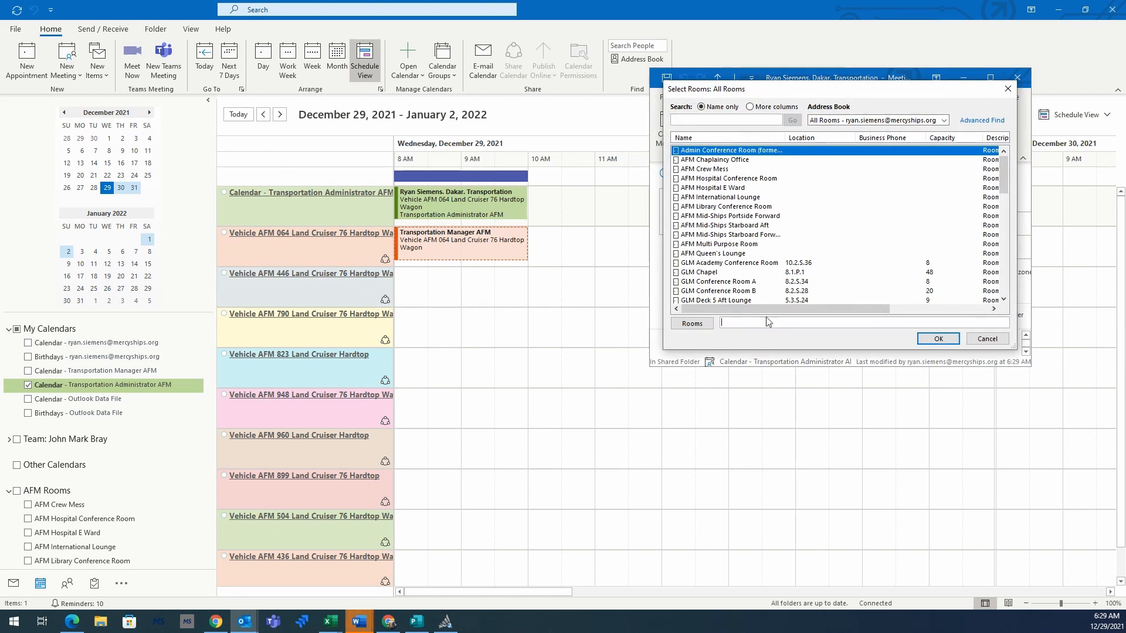
Step: Add Vehicle AFM 446 from All Equipment as the room and send the update
left_click(836, 121)
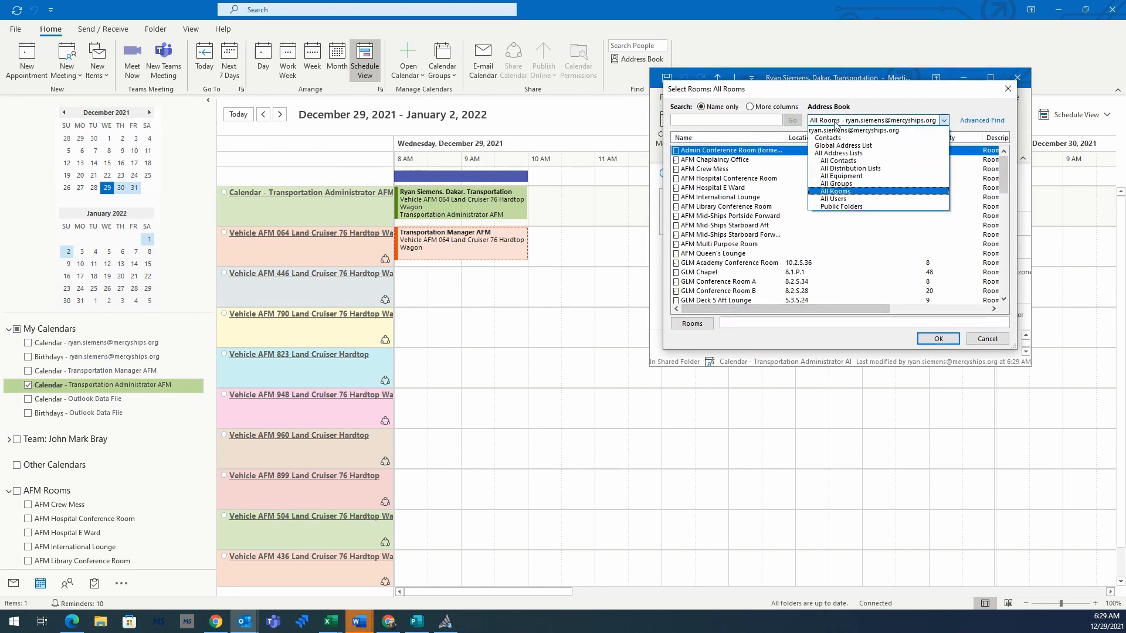
left_click(836, 176)
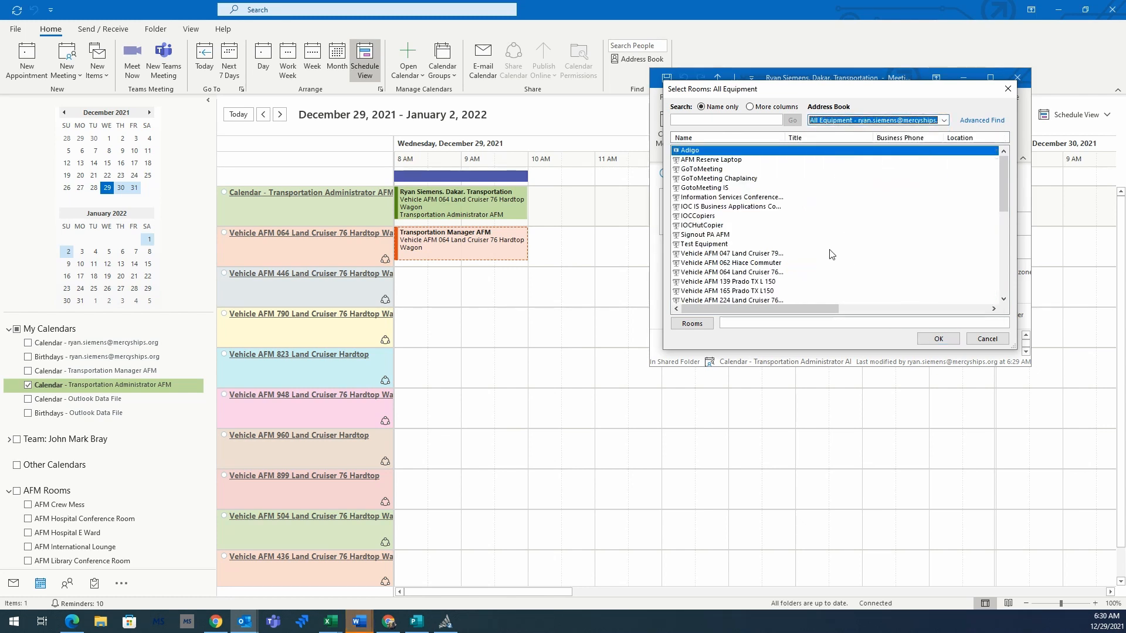
scroll(832, 254, "down", 3)
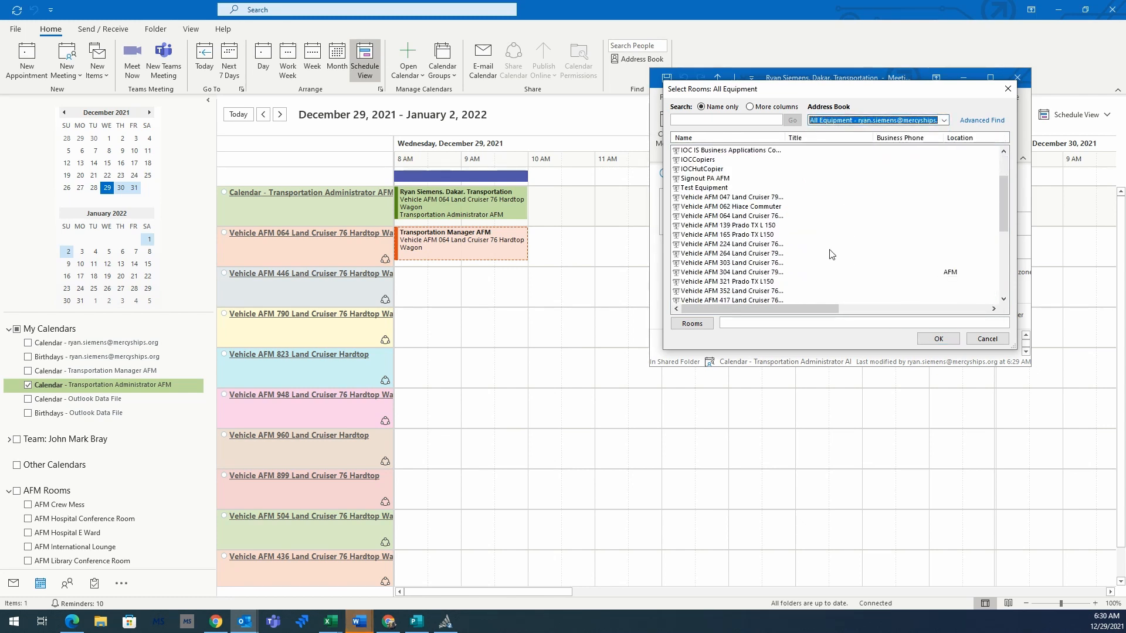
left_click(727, 291)
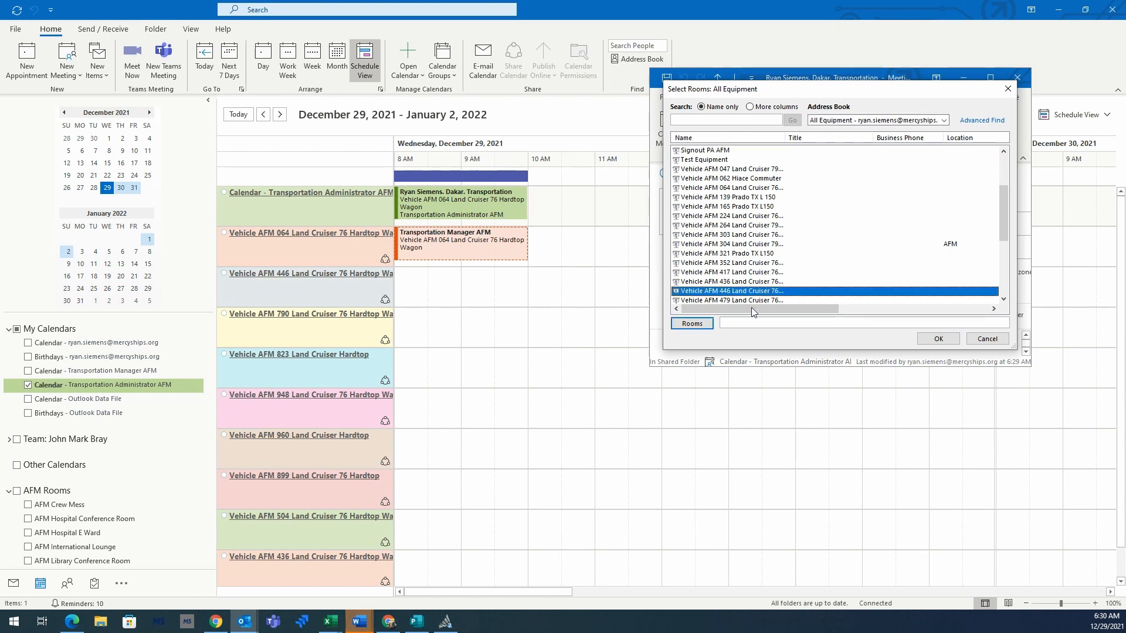
left_click(692, 323)
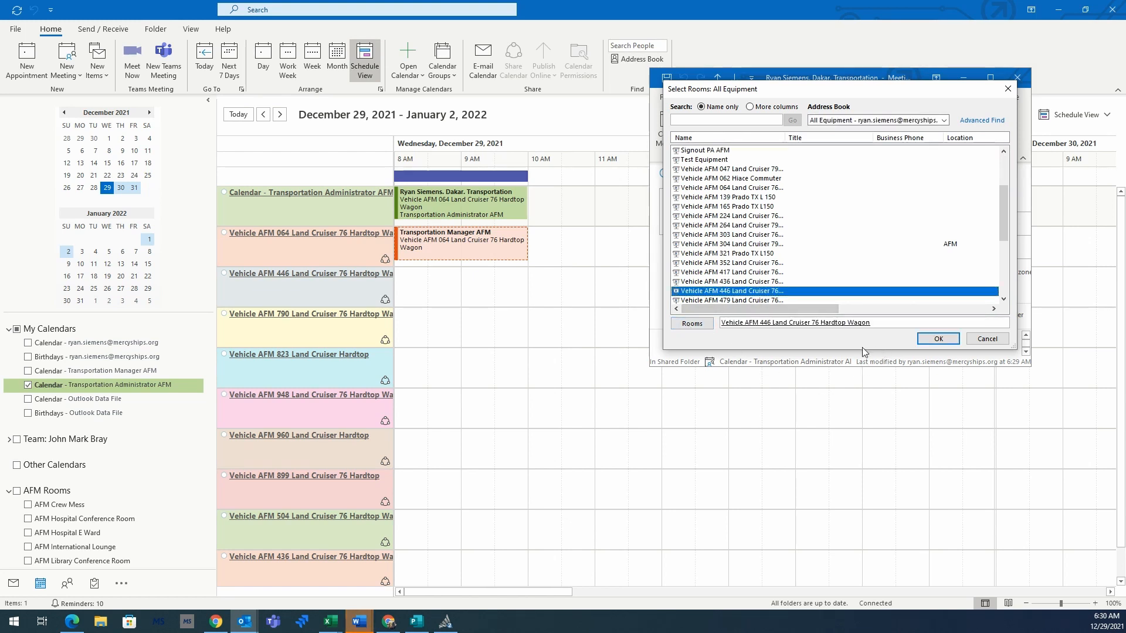
left_click(936, 339)
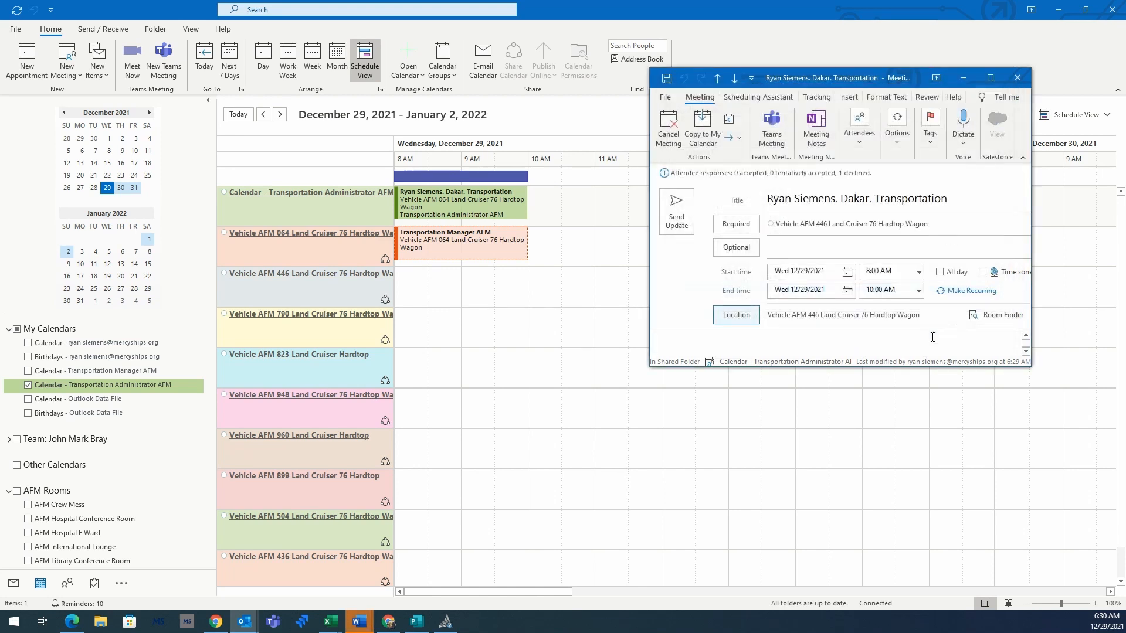
left_click(677, 214)
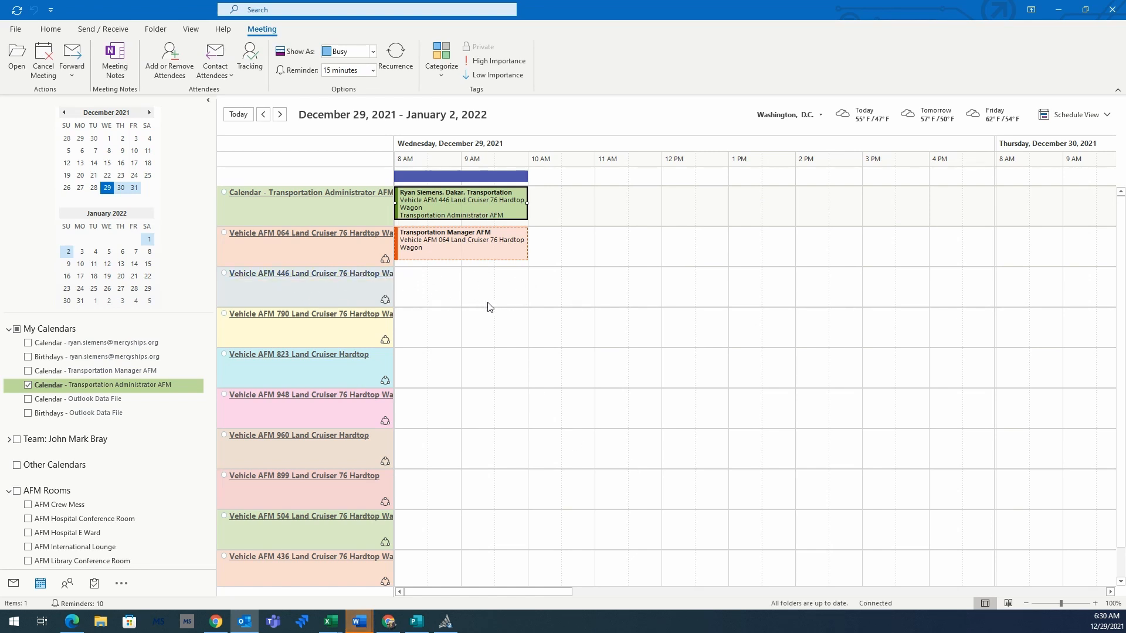
left_click(402, 296)
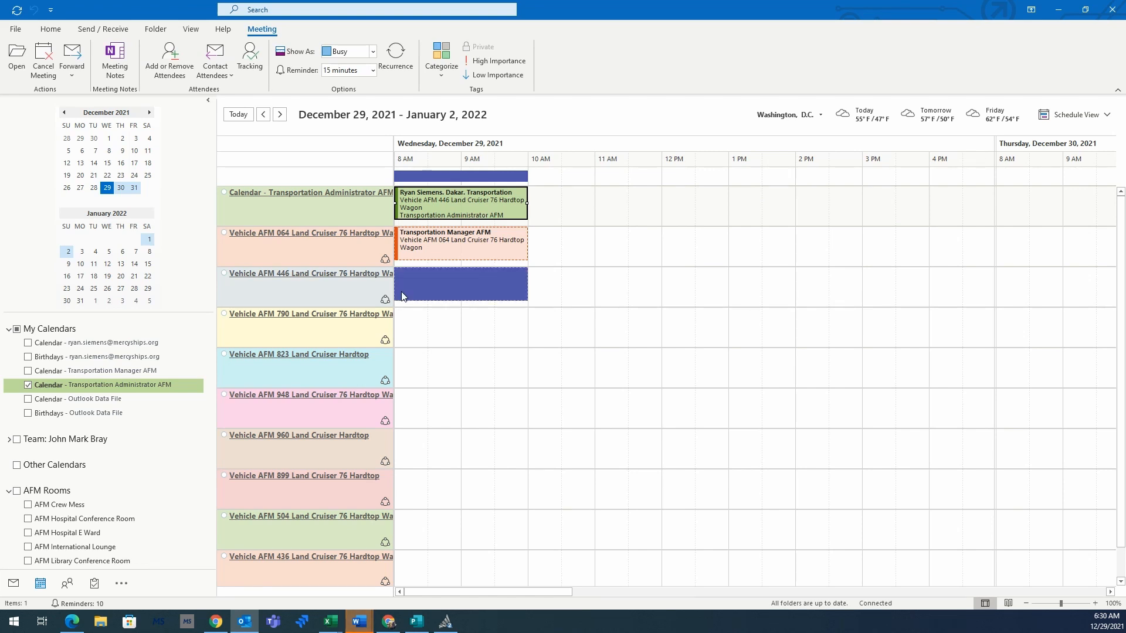
left_click(13, 582)
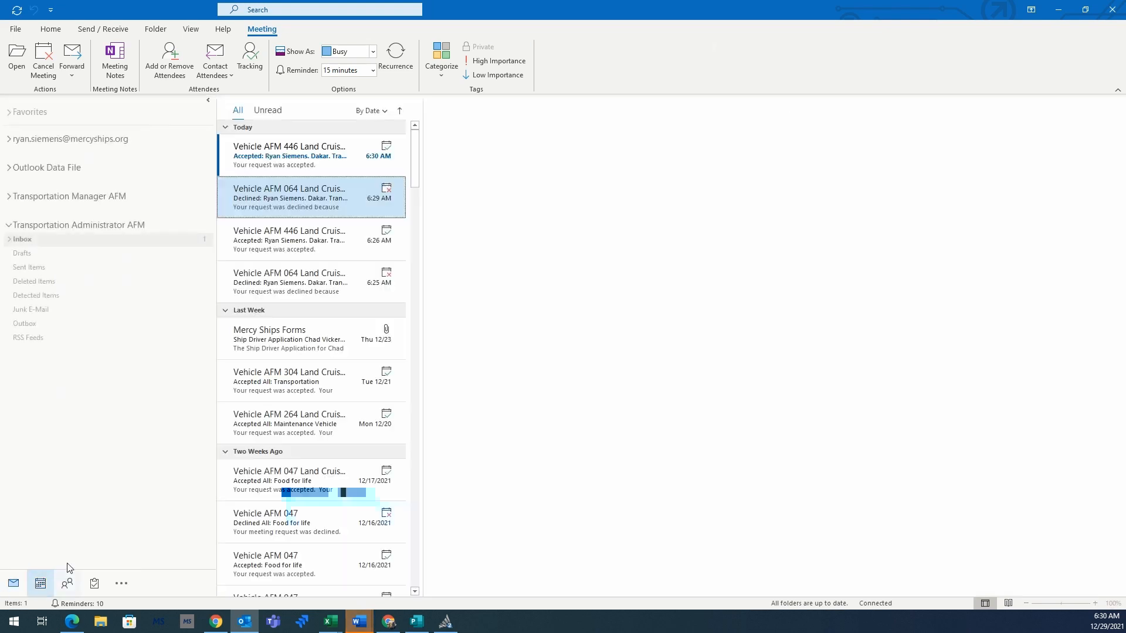
Step: Read Vehicle AFM 446's acceptance of the Dakar transportation meeting, then return to the Schedule View
left_click(287, 154)
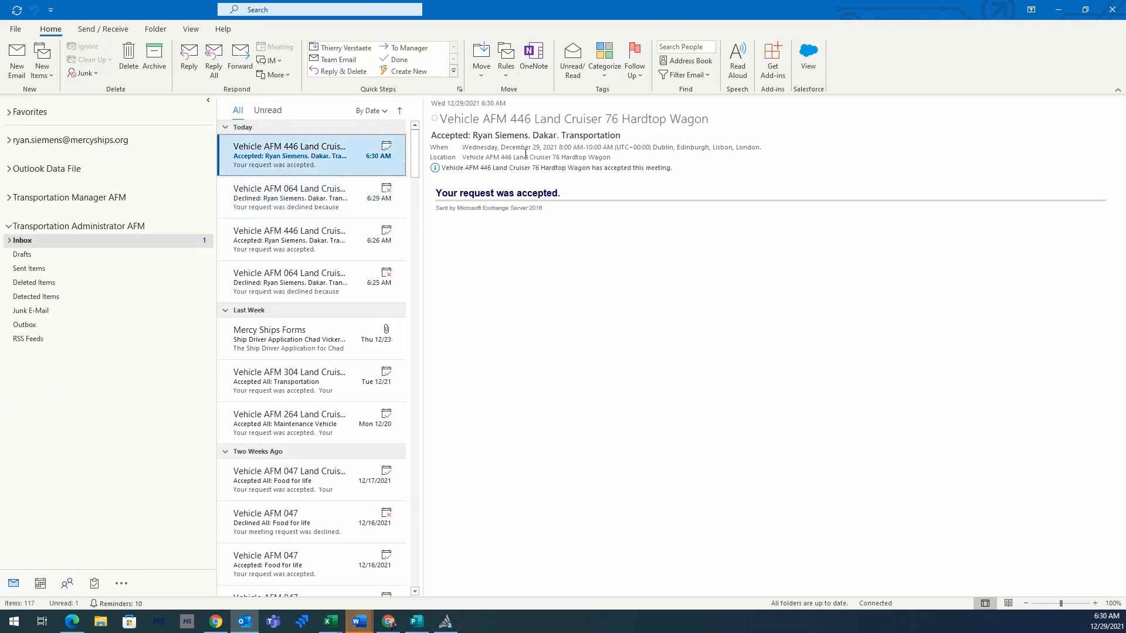
left_click(40, 582)
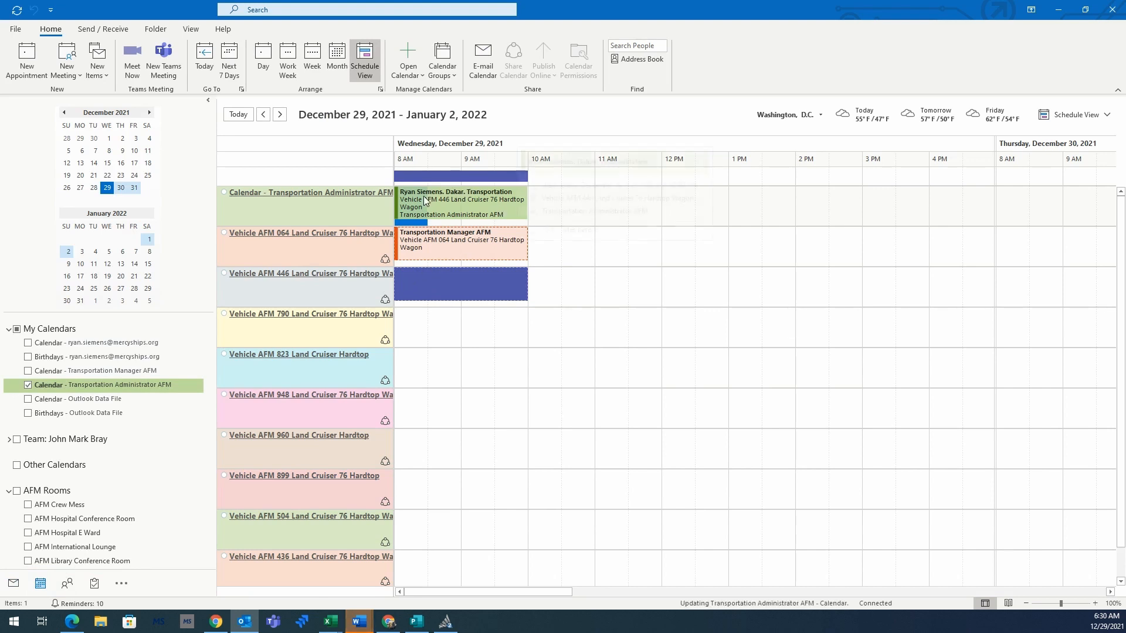
mouse_move(510, 203)
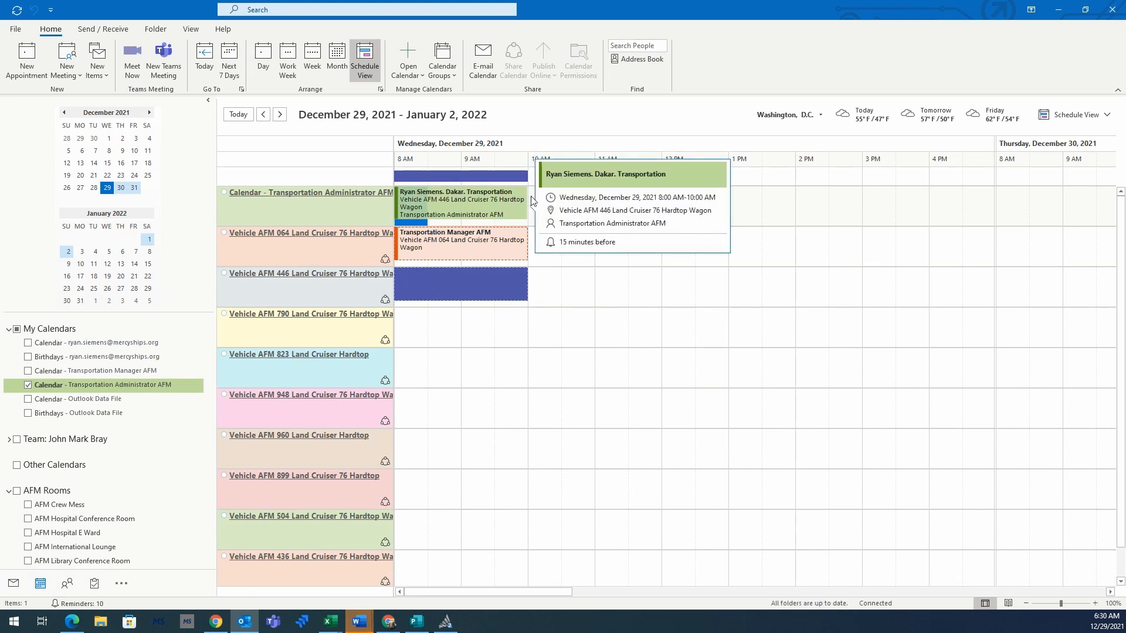